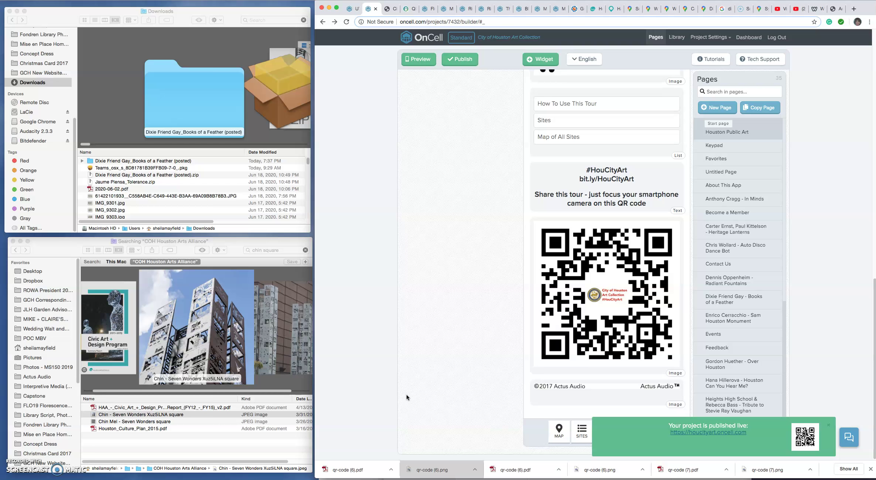
Scroll the OnCell builder and start a search in the Pages panel
scroll(504, 333, "up", 5)
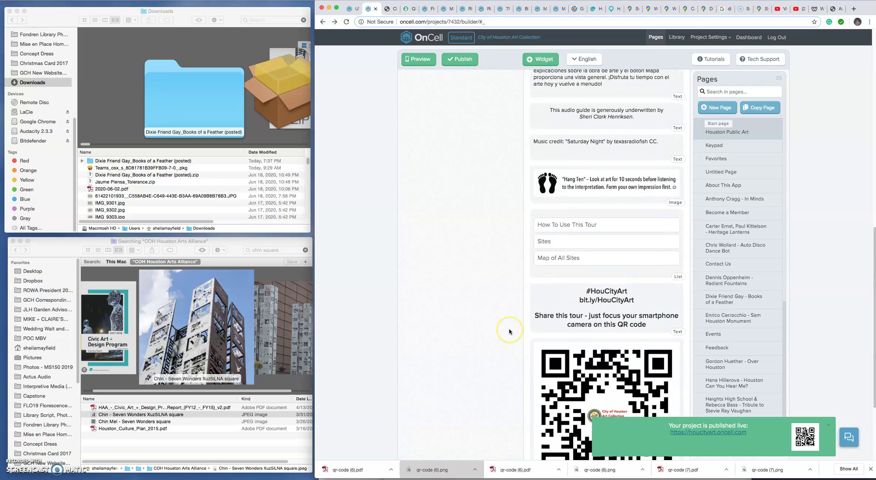
scroll(510, 331, "down", 5)
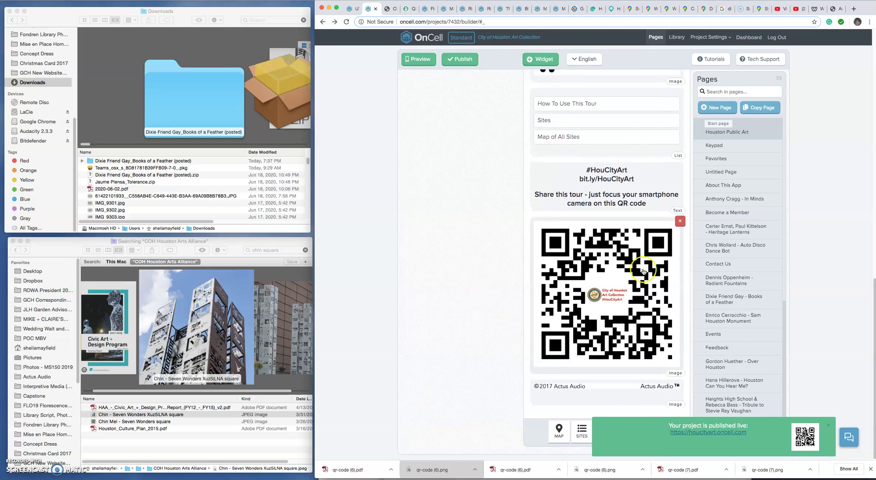
scroll(485, 306, "up", 3)
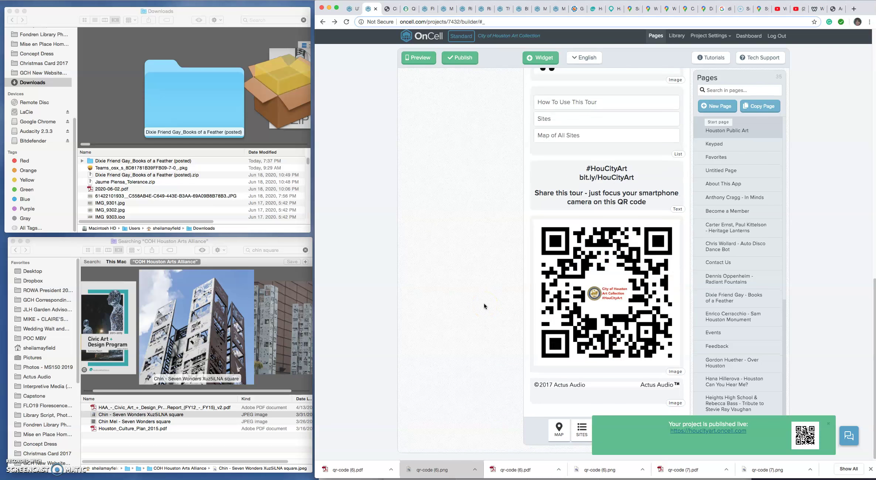
scroll(484, 304, "up", 10)
scroll(484, 303, "up", 2)
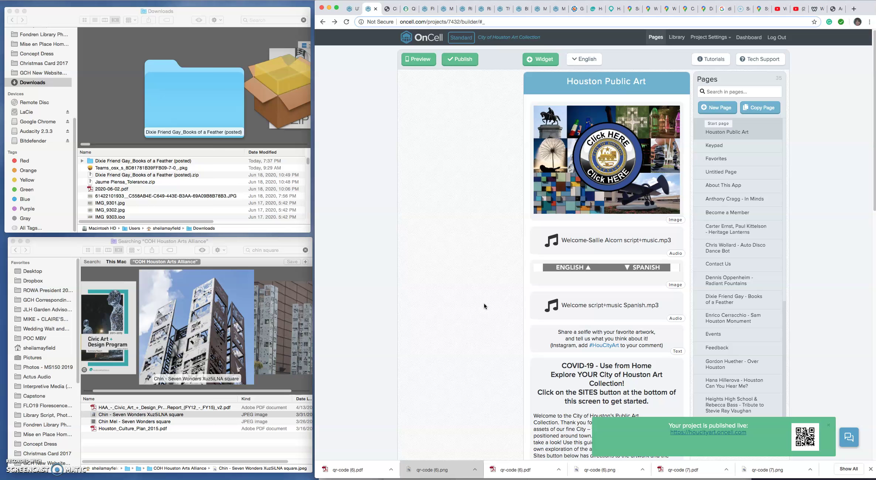
left_click(730, 94)
left_click(470, 148)
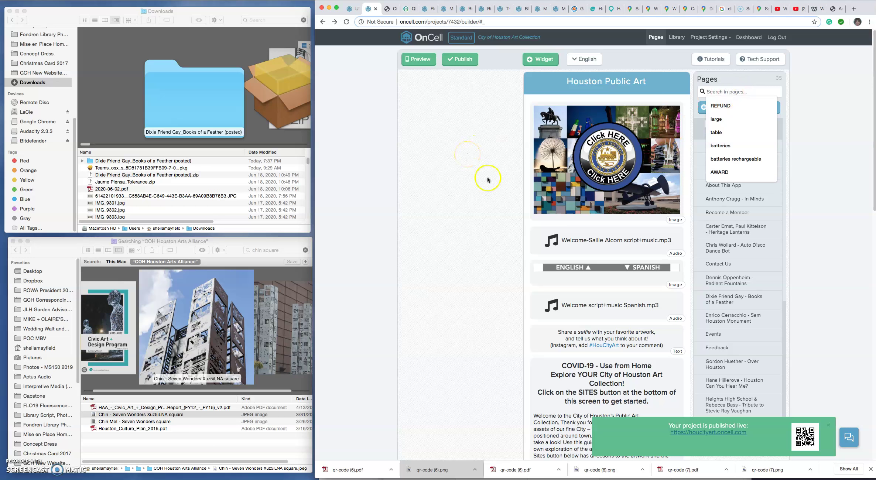
Search the pages for 'chin' and open the Mel Chin - Seven Wonders page
left_click(713, 91)
left_click(720, 91)
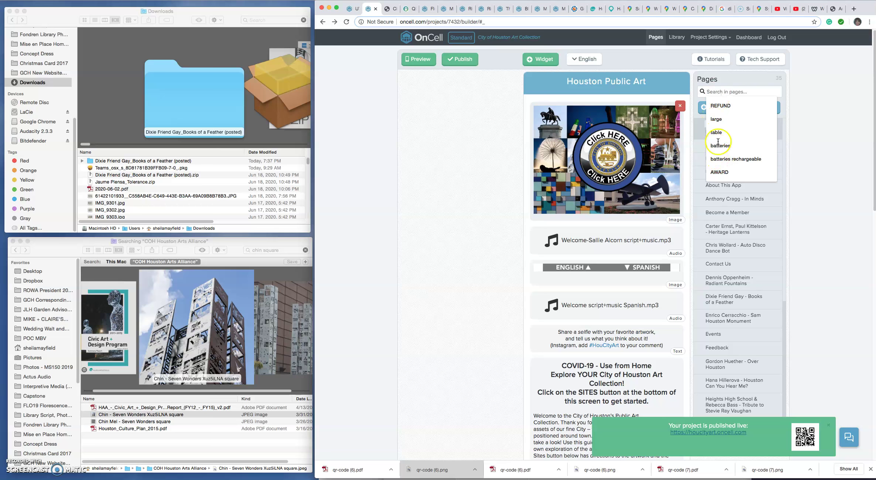
left_click(719, 158)
left_click(718, 149)
left_click(718, 150)
left_click(721, 150)
Dismiss the project-published notification and scroll down to the page's captioned photos
left_click(829, 424)
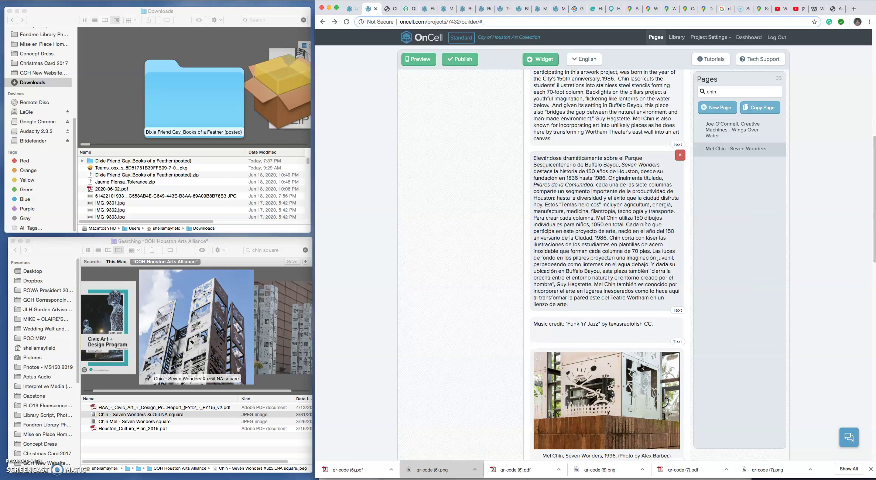
scroll(642, 367, "down", 10)
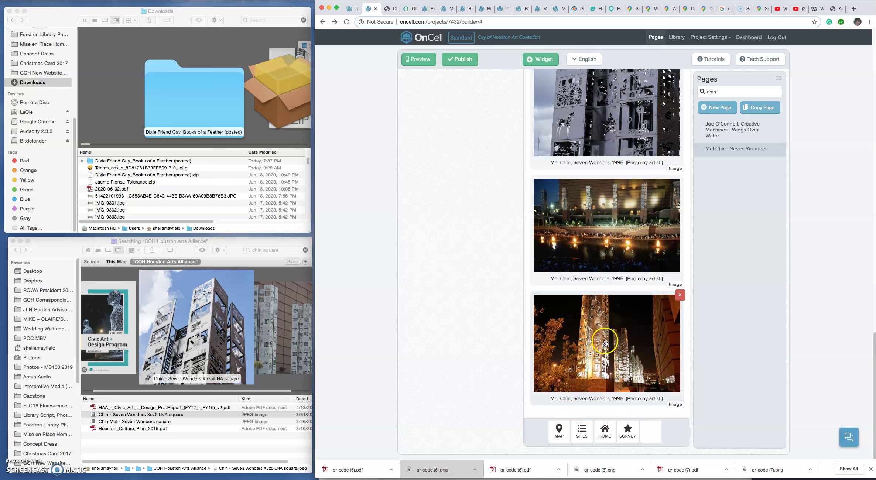
left_click(612, 326)
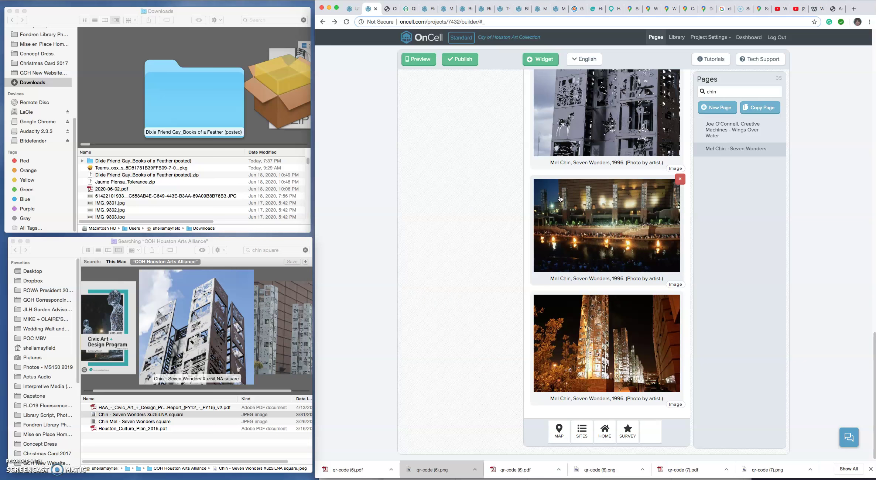
Select the Chin - Seven Wonders Xuz5iLNA square image in Finder, keeping its name unchanged
left_click(164, 415)
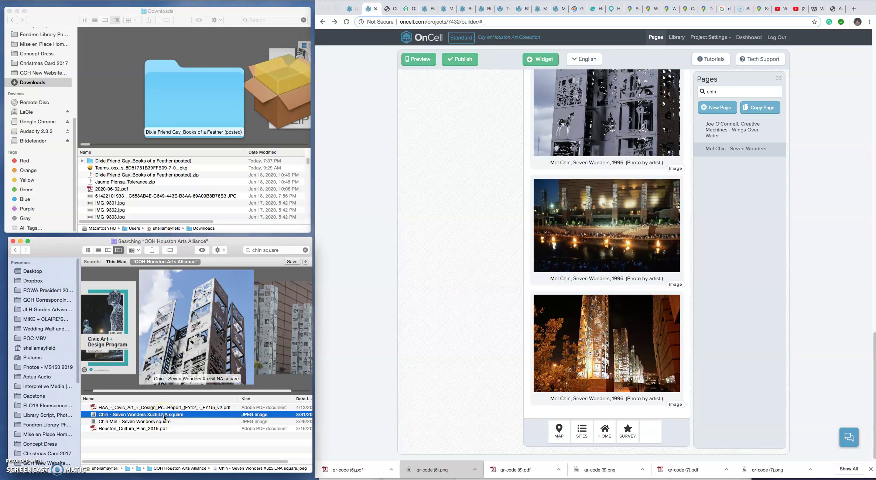
left_click(164, 416)
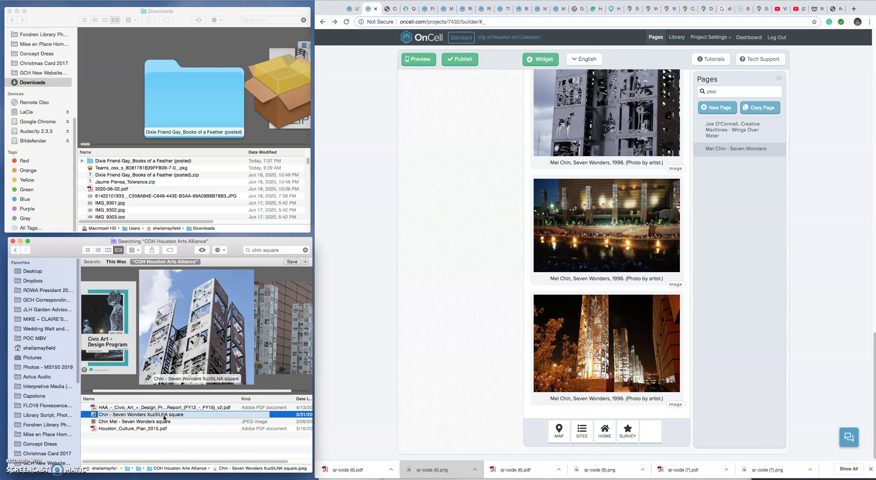
key("Return")
left_click(93, 417)
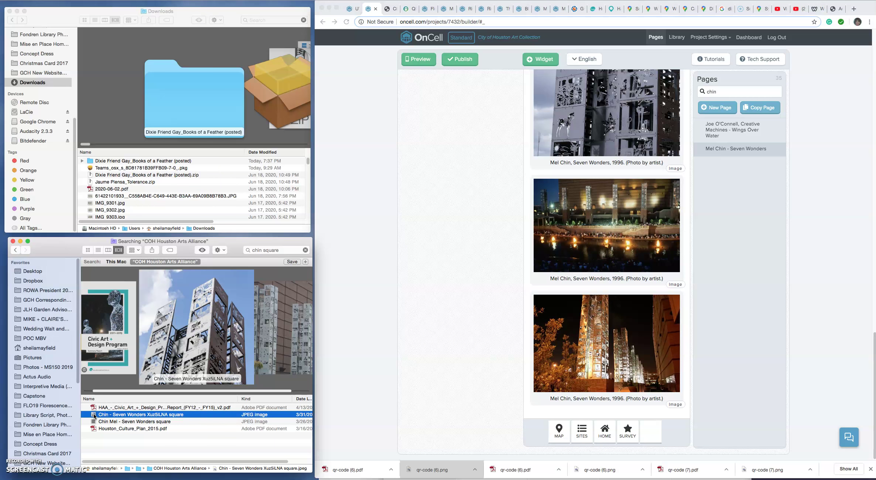
left_click(92, 417)
mouse_move(92, 416)
left_mouse_down()
mouse_move(96, 428)
mouse_move(94, 416)
left_mouse_up()
left_click(94, 417)
left_click(96, 420)
left_click(40, 15)
Duplicate the square image and rename the copy 'Chin - Seven Wonders Xuz5iLNA square logo.jpeg'
right_click(95, 416)
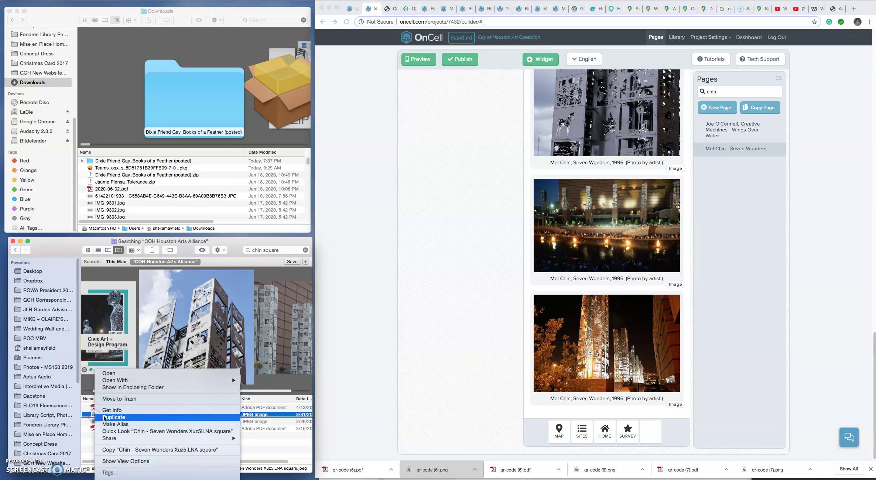
left_click(105, 417)
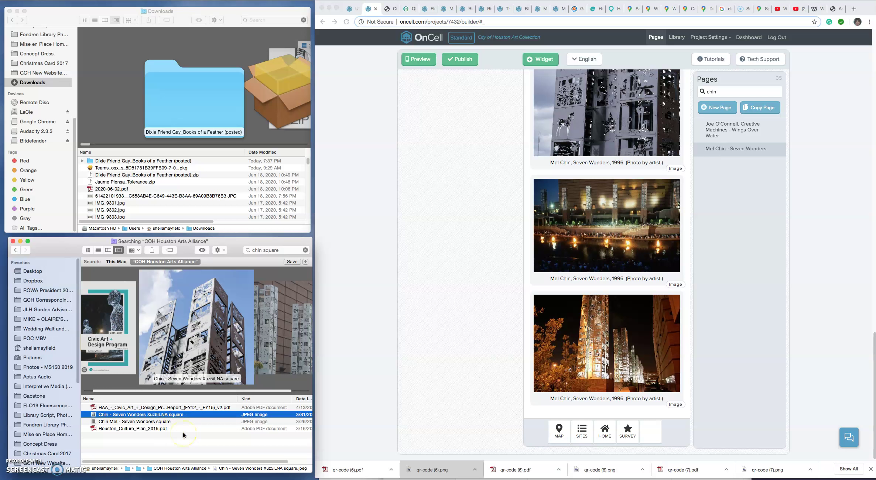
key("super+d")
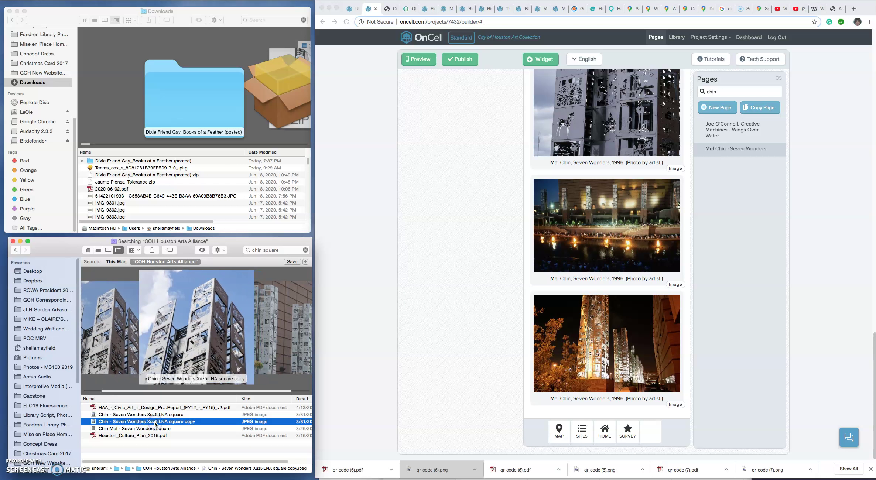
left_click(159, 424)
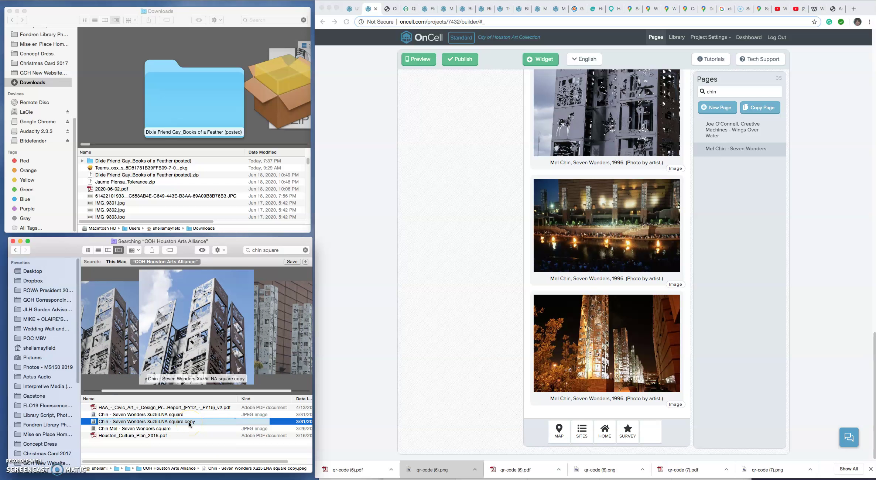
key("Return")
right_click(163, 424)
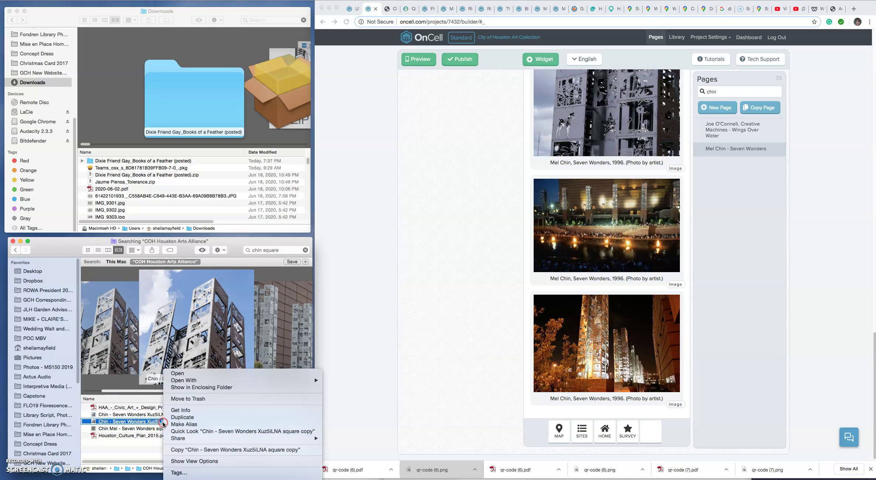
left_click(160, 424)
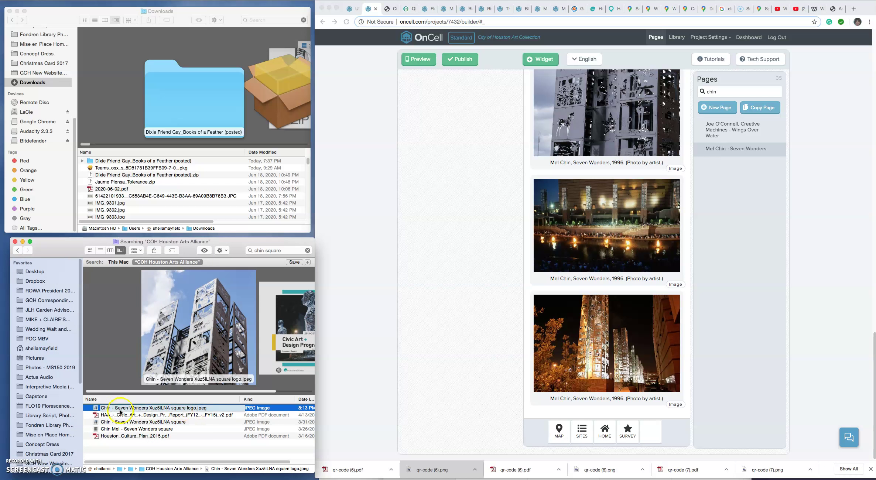
left_click(95, 409)
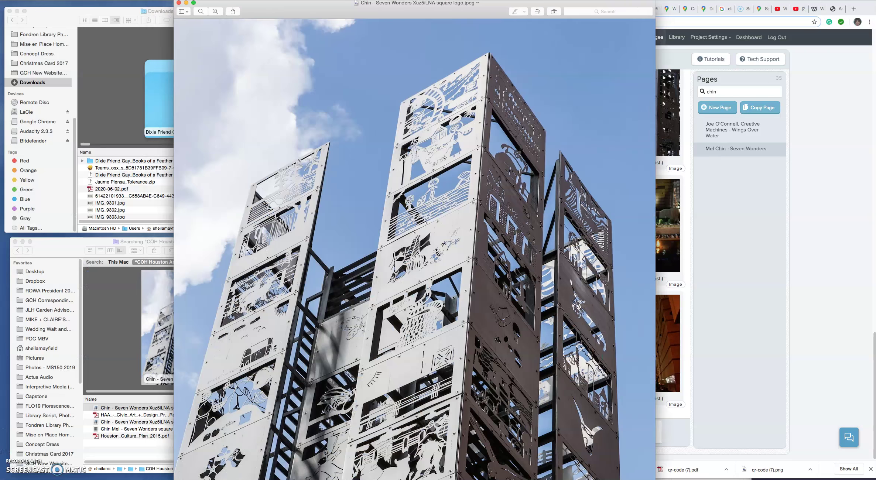
Reposition and shrink the Preview window and show the Markup toolbar
left_click_drag(380, 6, 256, 13)
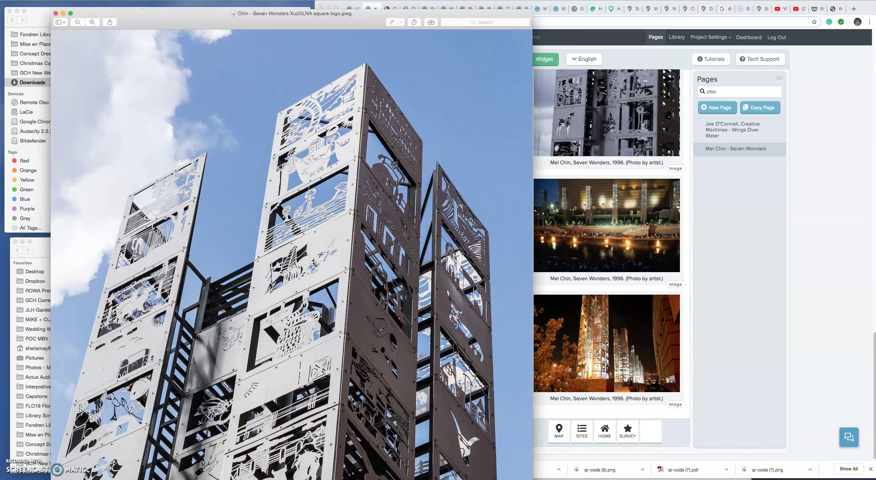
left_click_drag(532, 479, 488, 446)
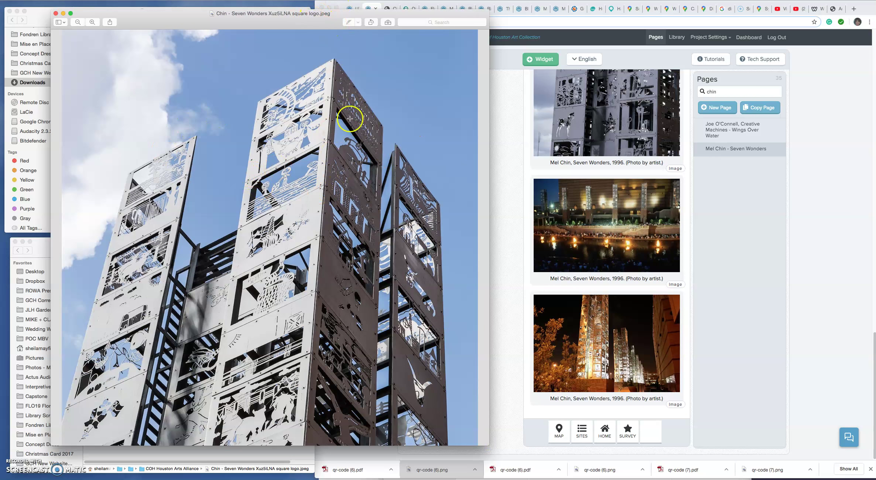
left_click(387, 23)
left_click(387, 22)
left_click(388, 29)
left_click(388, 25)
key("super+shift+a")
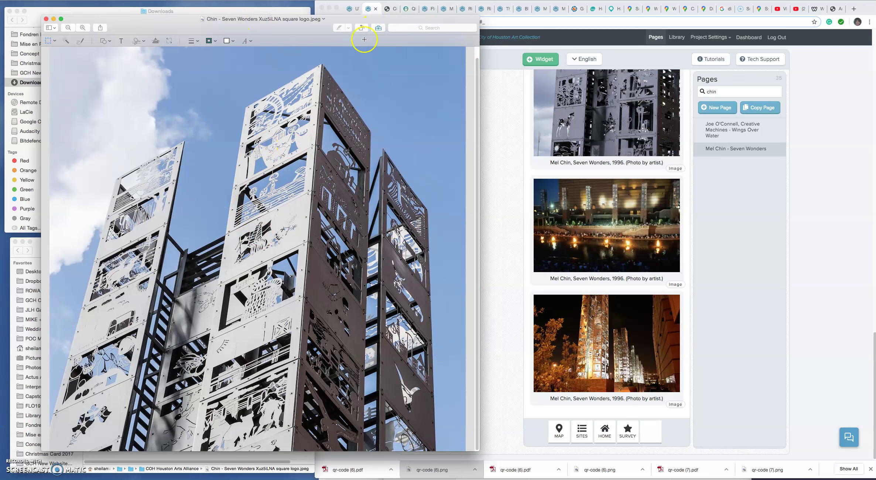
Insert a Text box onto the logo image and zoom to fit the whole image
left_click(121, 41)
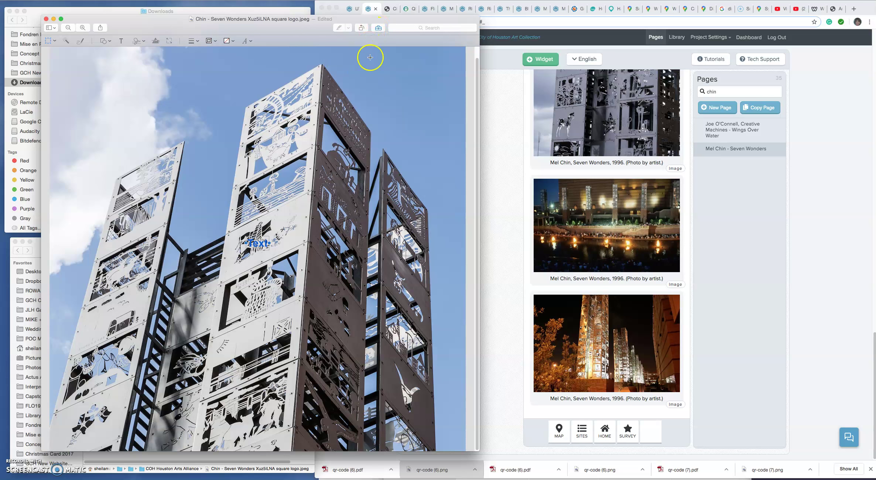
left_click(246, 41)
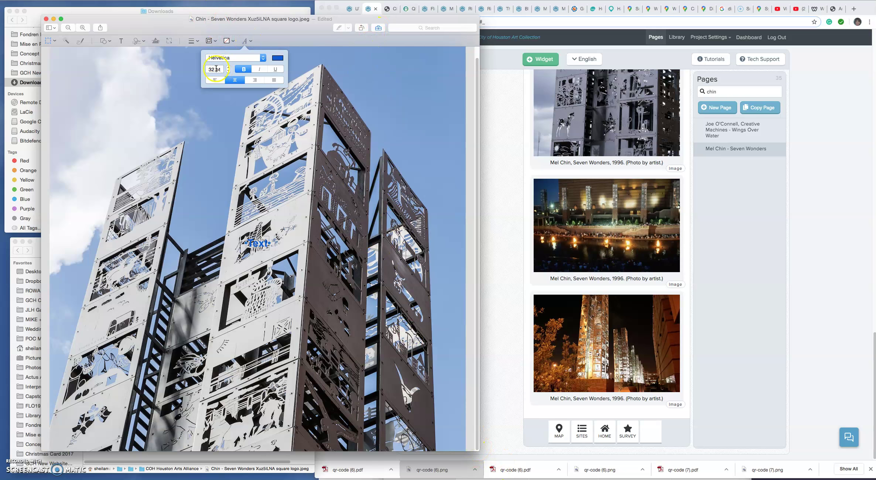
left_click(247, 208)
left_click(260, 241)
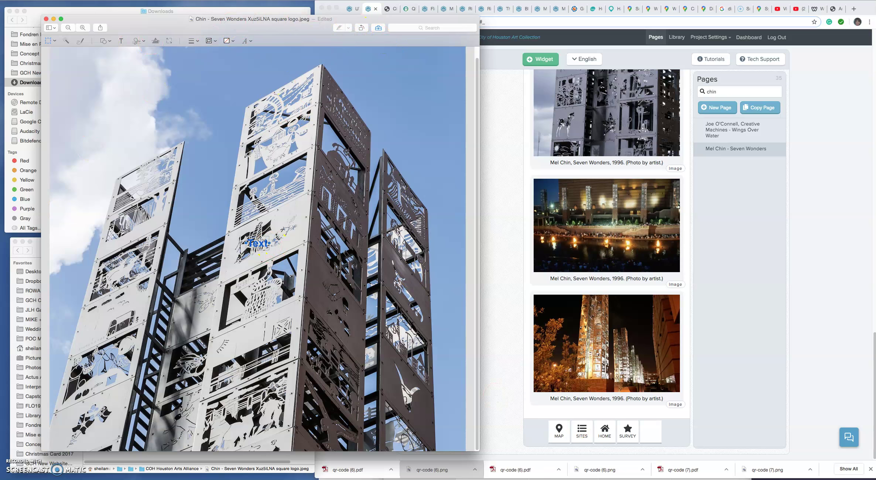
key("super+0")
left_click_drag(225, 20, 507, 17)
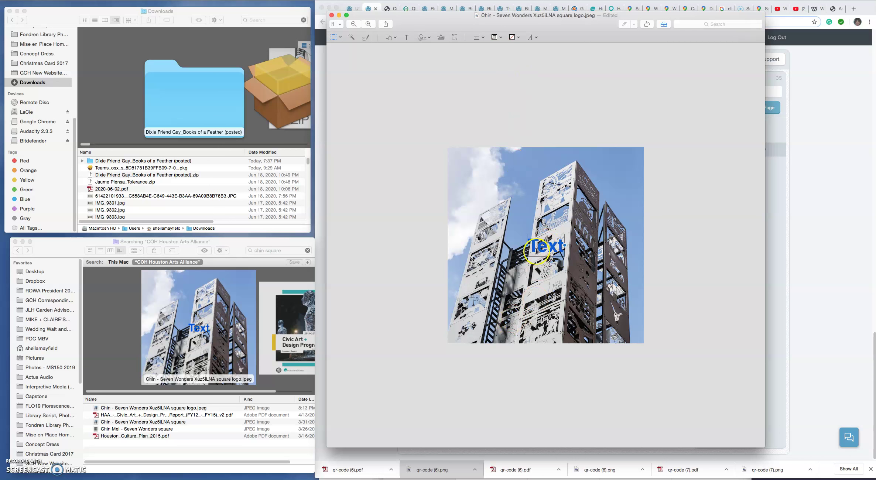
Give the text box a white fill and begin editing its text
left_click(519, 37)
left_click(489, 51)
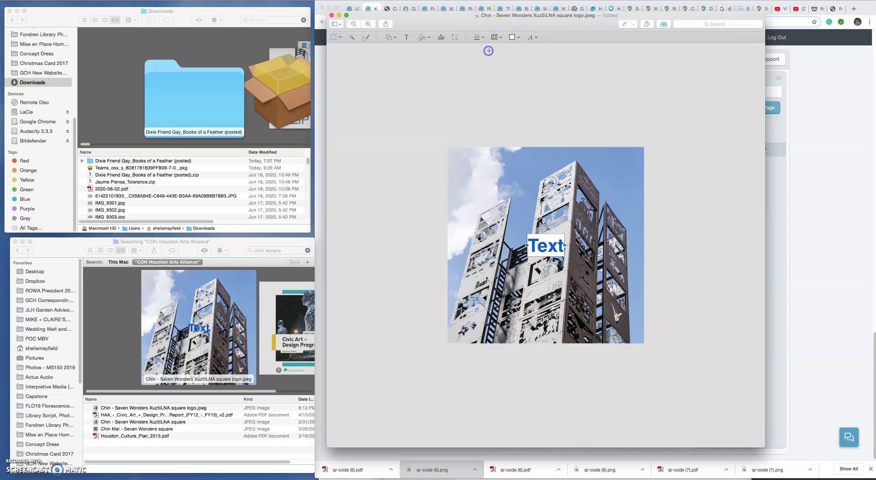
double_click(545, 247)
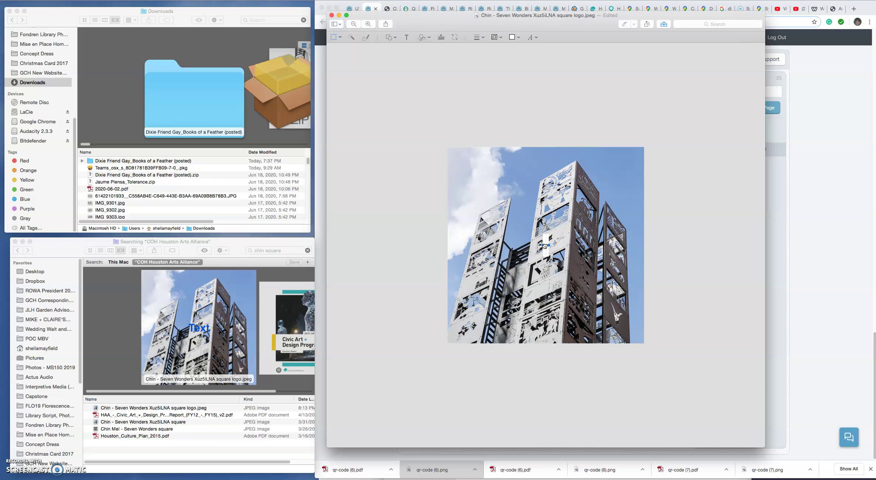
left_click_drag(539, 15, 487, 18)
Type the caption 'Mel Chin -' with 'Seven Wonders' on a second line
left_click(493, 253)
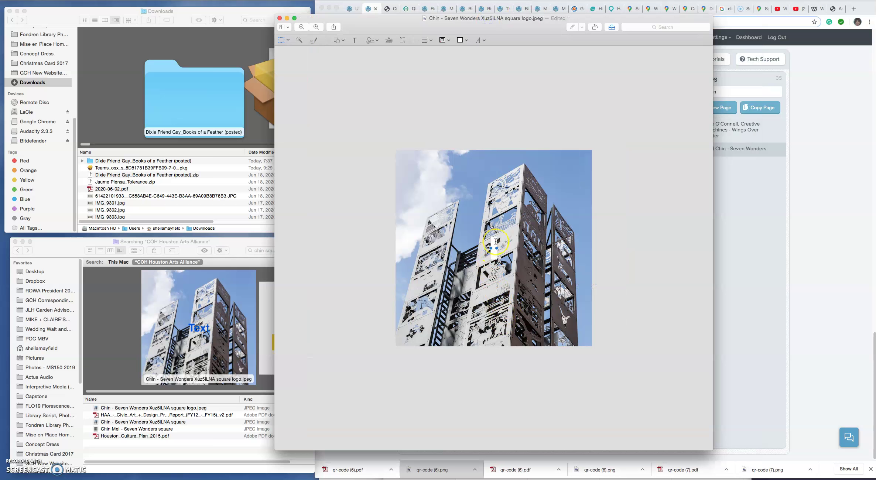
type("MNel")
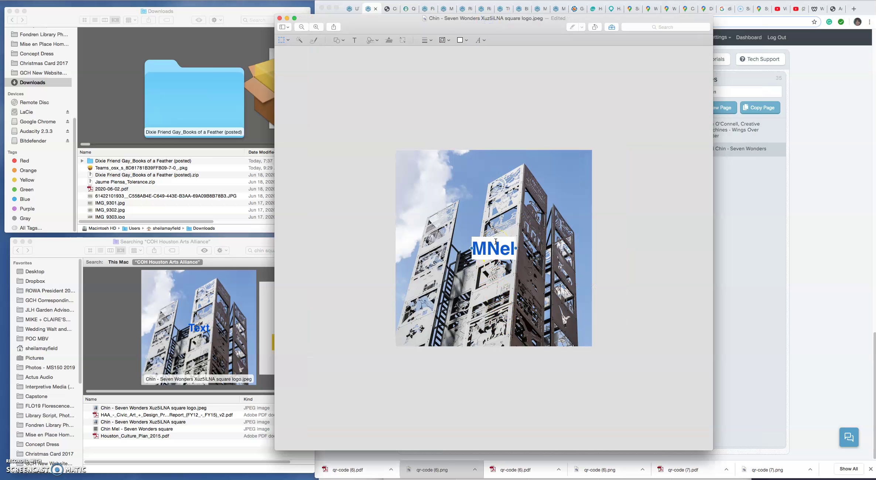
key("BackSpace")
key("BackSpace")
key("BackSpace")
type("el")
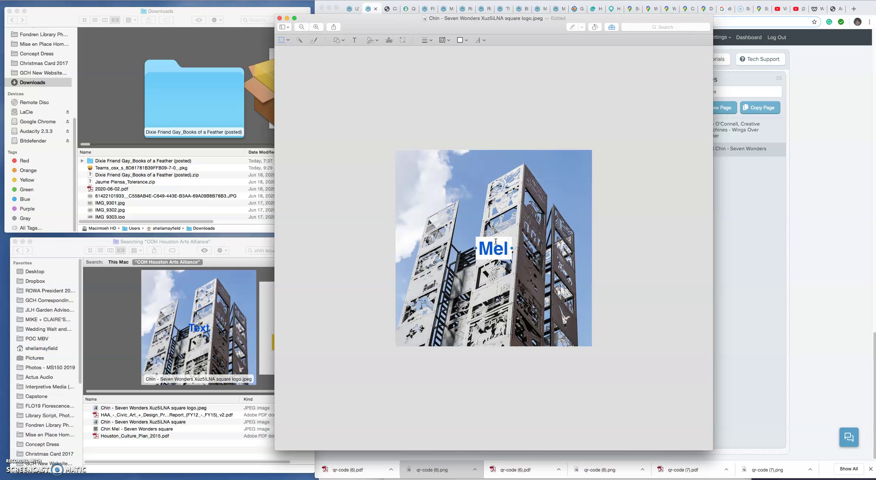
type(" Chin -")
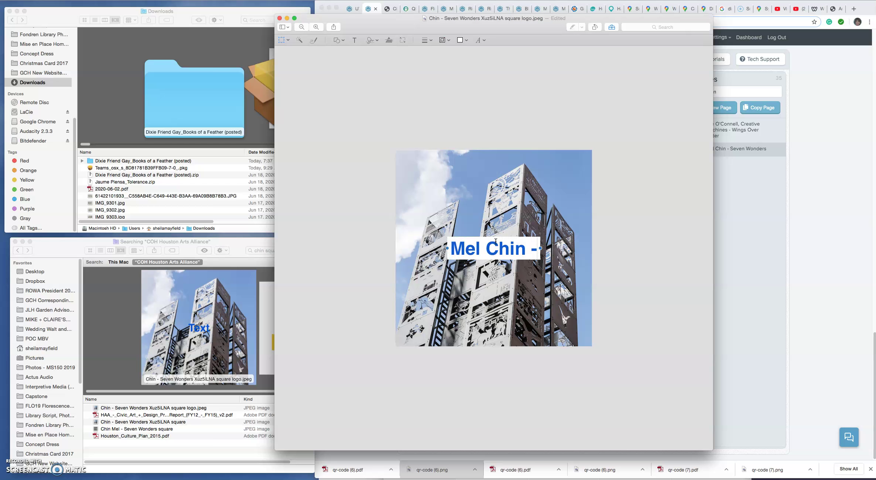
key("Return")
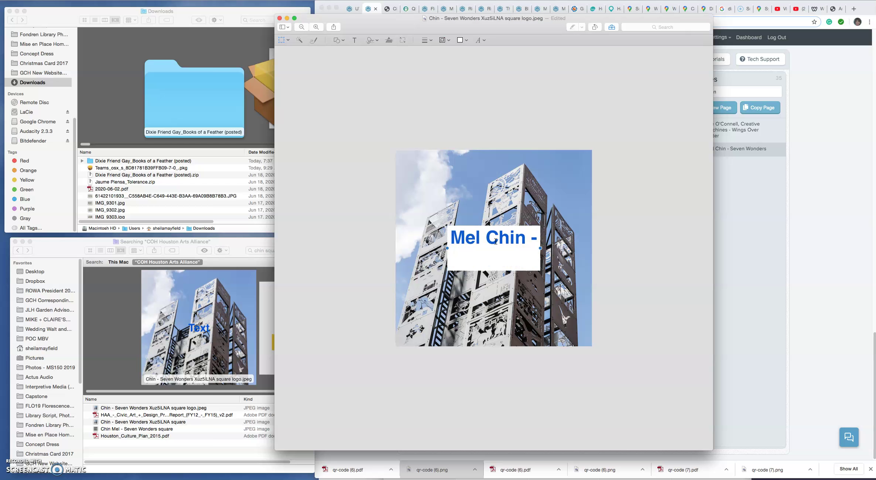
type("Seven Wonders")
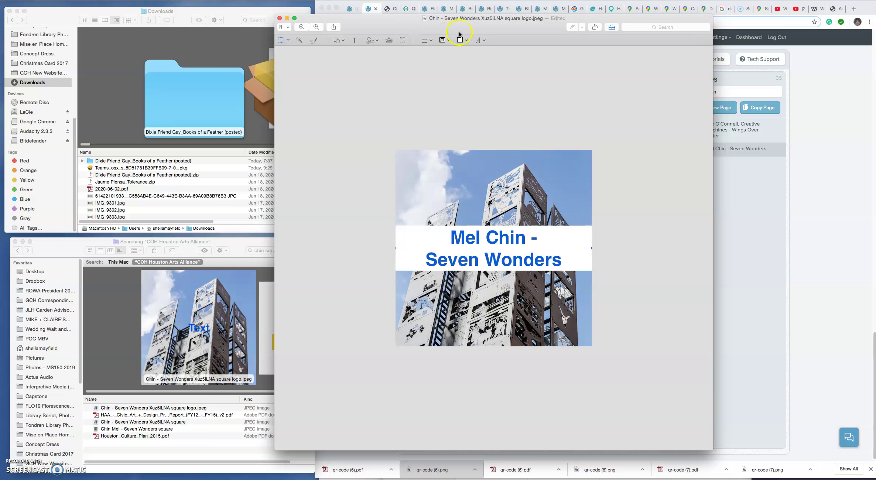
Enlarge the caption font to 141 pt and move the box to the photo's bottom edge
left_click(484, 42)
left_click(462, 66)
left_click(462, 67)
left_click(462, 67)
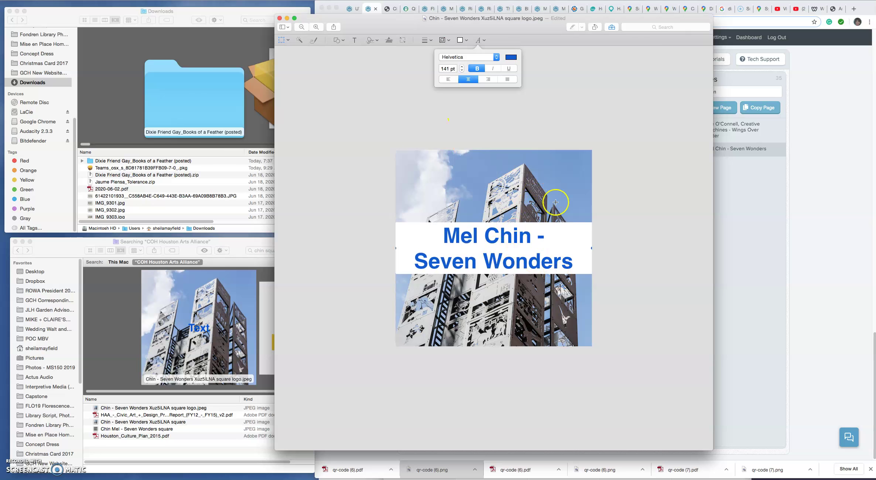
left_click(558, 190)
left_click_drag(514, 255, 504, 320)
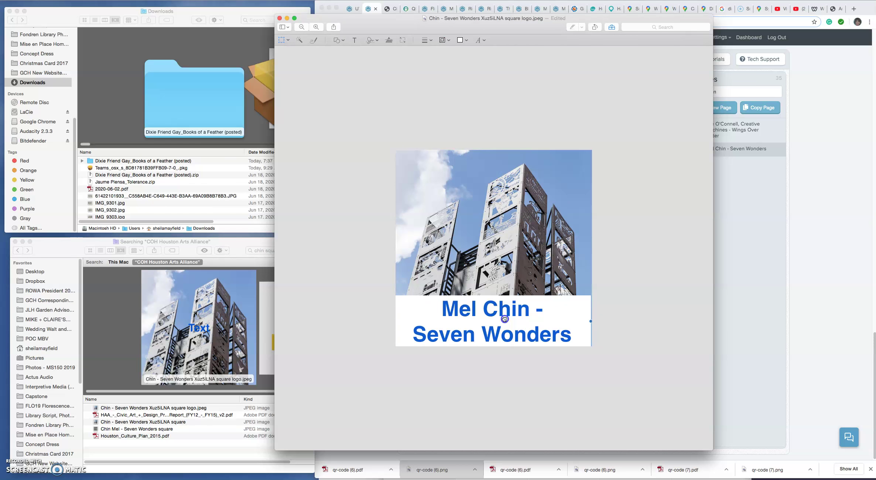
Bump the caption to 143 pt, nudge it into place, and save the logo image
left_click(477, 42)
left_click(462, 67)
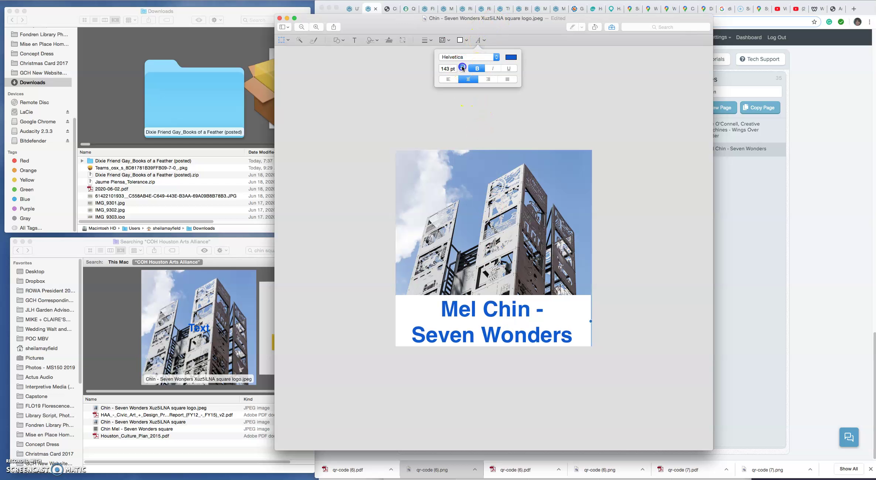
left_click(481, 312)
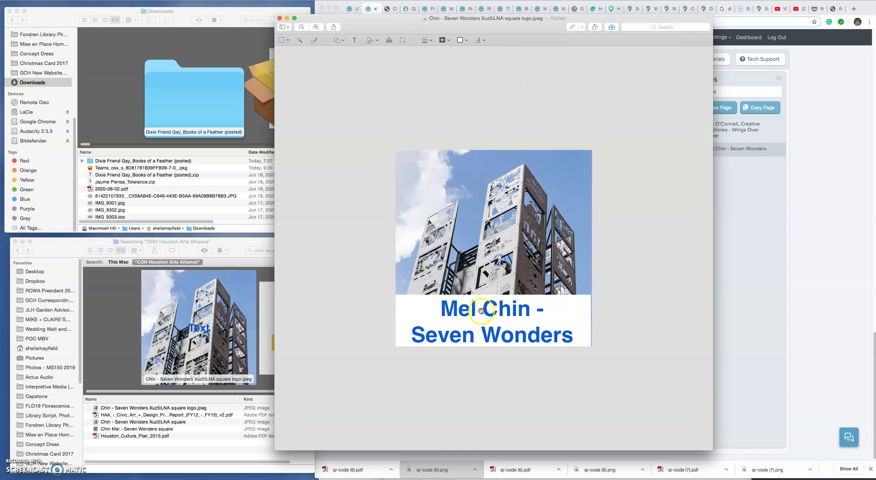
left_click_drag(482, 312, 482, 310)
left_click(568, 247)
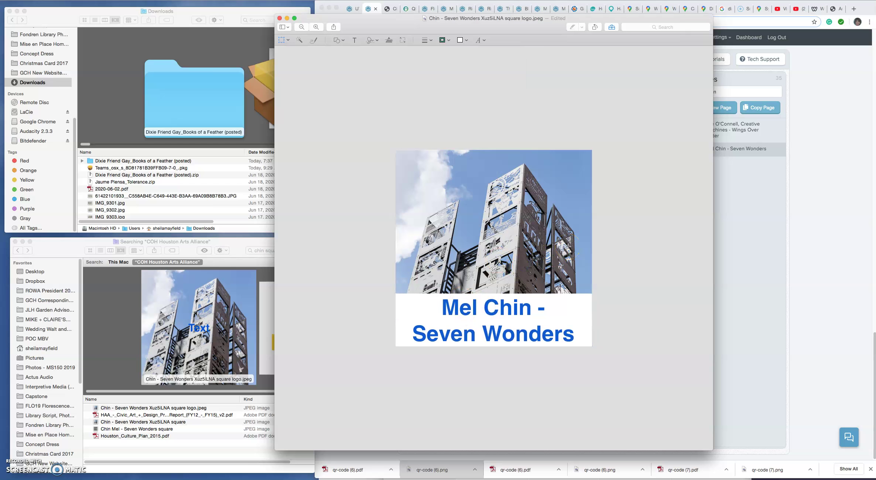
key("super+s")
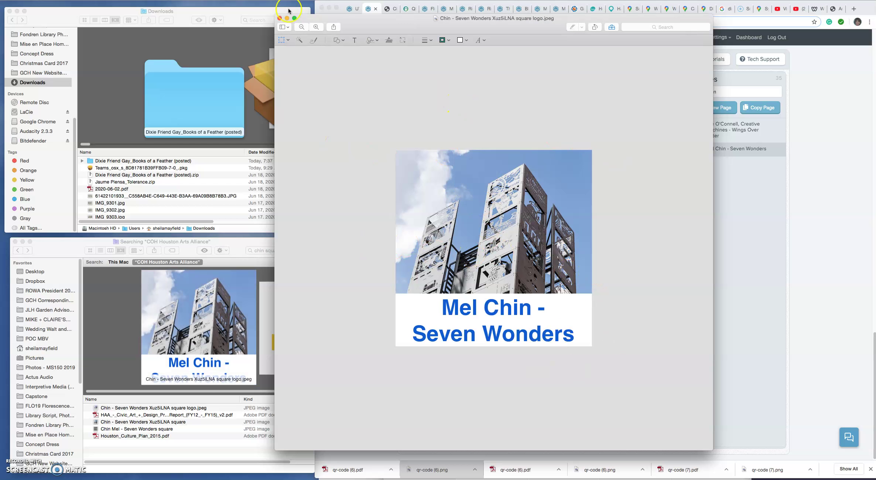
Close the logo window, open the live Mel Chin - Seven Wonders page from Sites, and select its URL
left_click(279, 19)
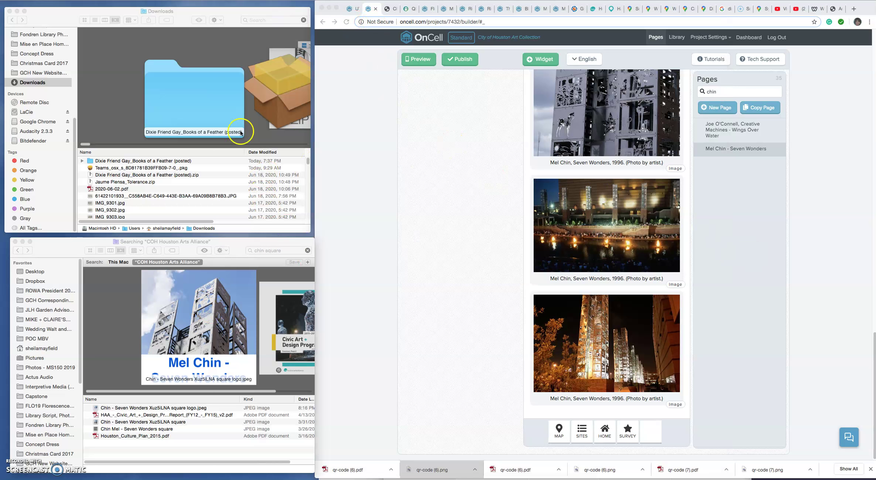
scroll(473, 186, "up", 20)
scroll(475, 185, "up", 1)
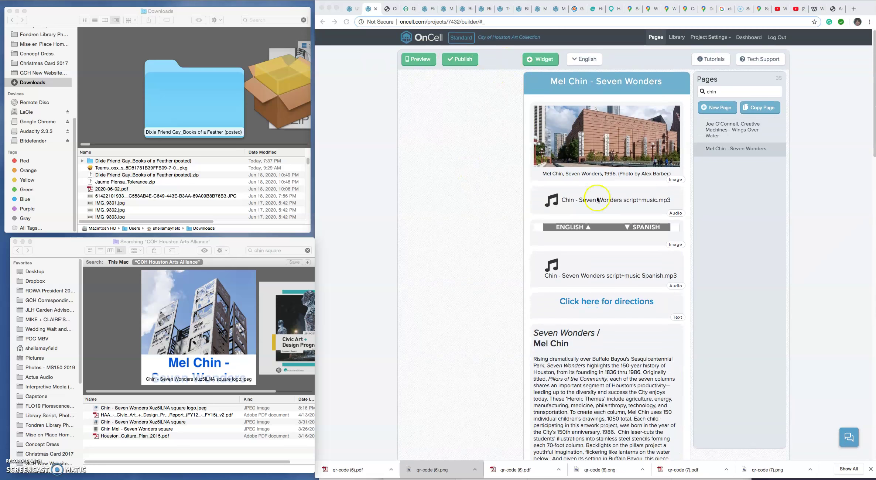
left_click(391, 9)
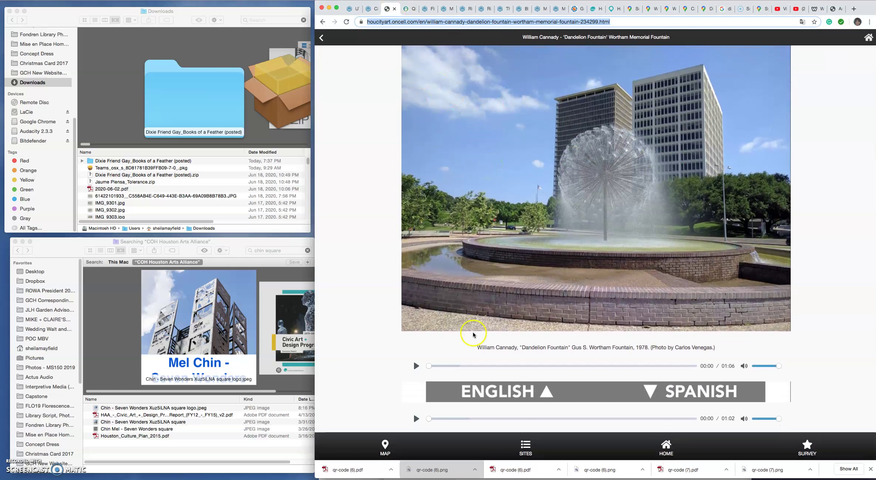
left_click(516, 439)
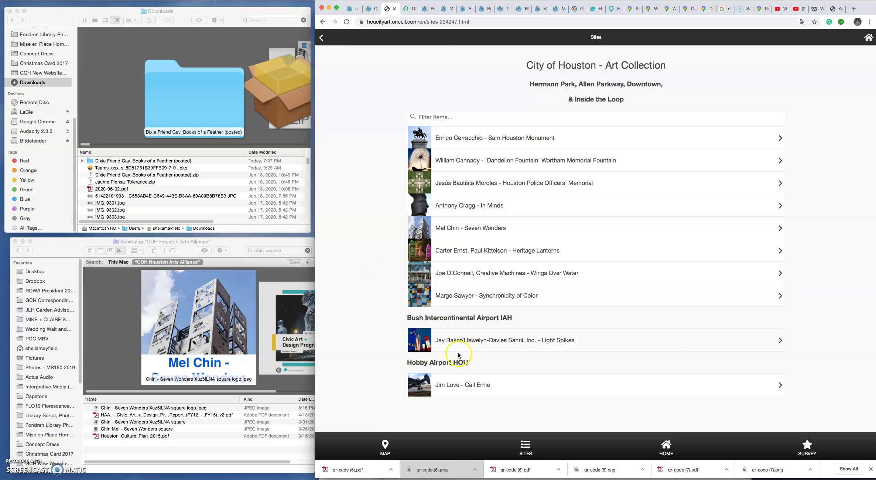
left_click(452, 229)
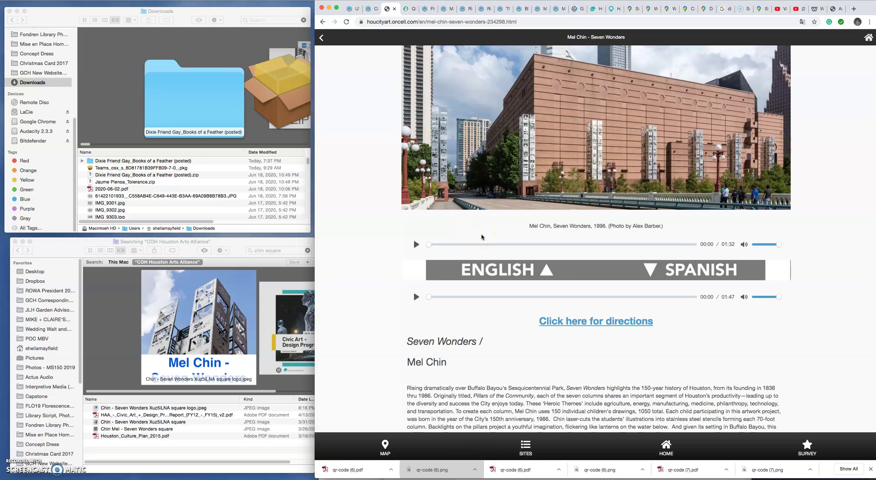
scroll(429, 352, "up", 2)
left_click(466, 21)
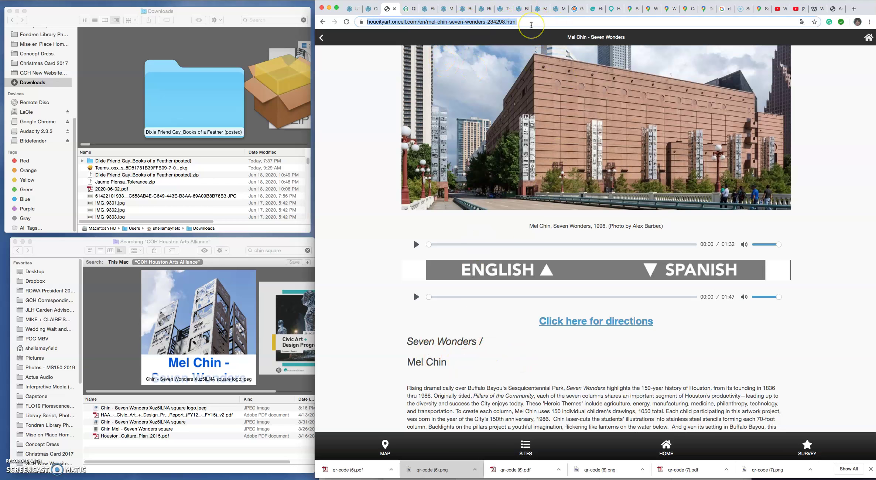
left_click(408, 10)
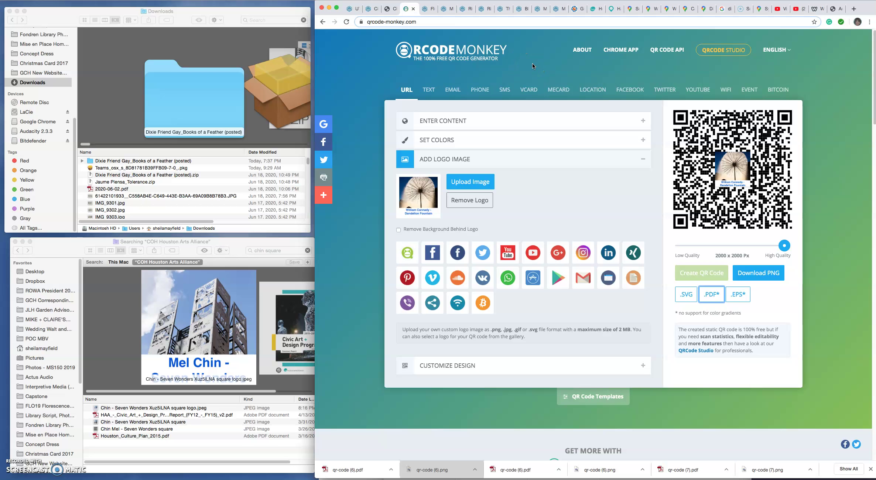
Replace the Dandelion Fountain URL under Enter Content with the pasted Mel Chin page address
left_click(442, 120)
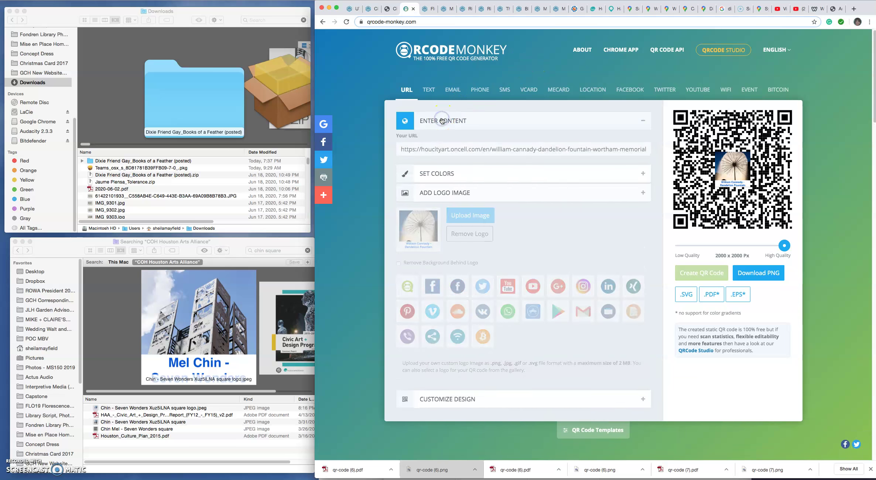
left_click(606, 154)
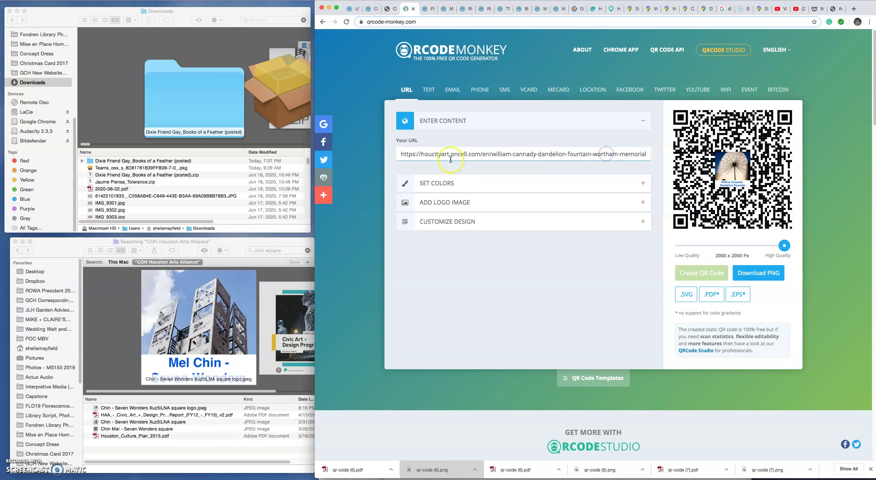
left_click_drag(401, 154, 672, 154)
key("BackSpace")
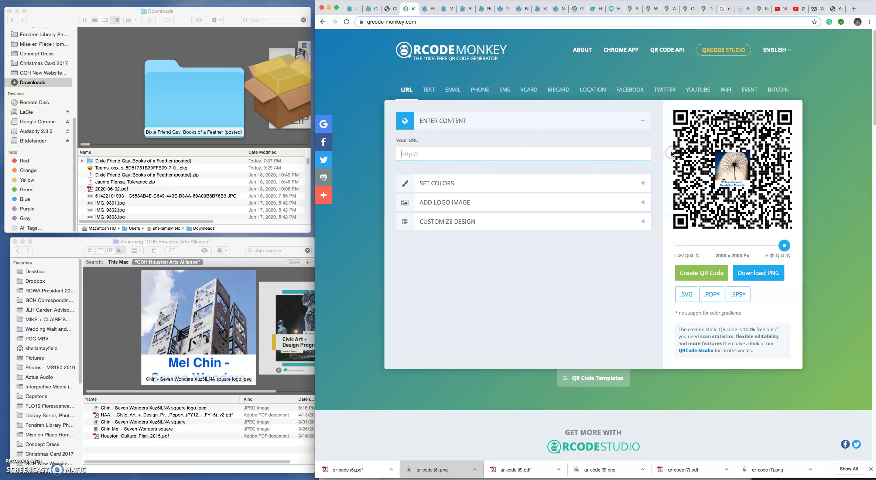
left_click(449, 163)
type("https://houcityartsoncell.com/en/mel-chin-seven-wonders-234298.html")
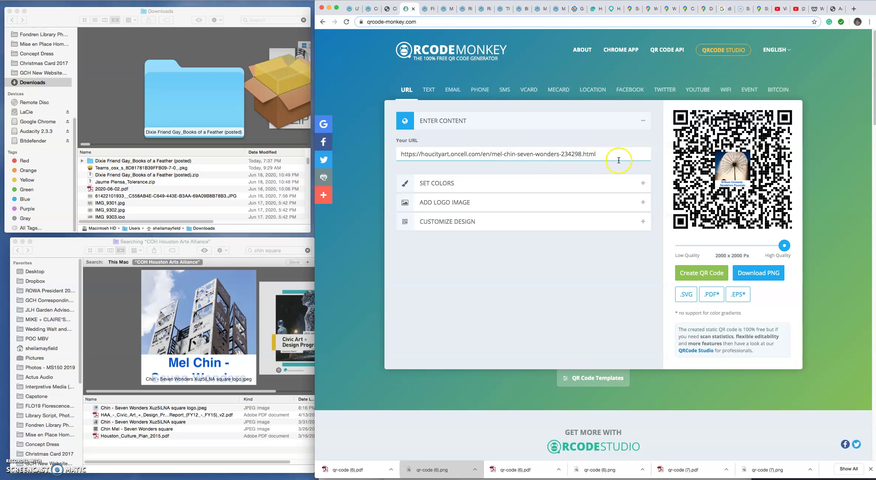
Upload 'Chin - Seven Wonders Xuz5iLNA square logo.jpeg' as the logo image, found via a 'square logo' search
left_click(454, 204)
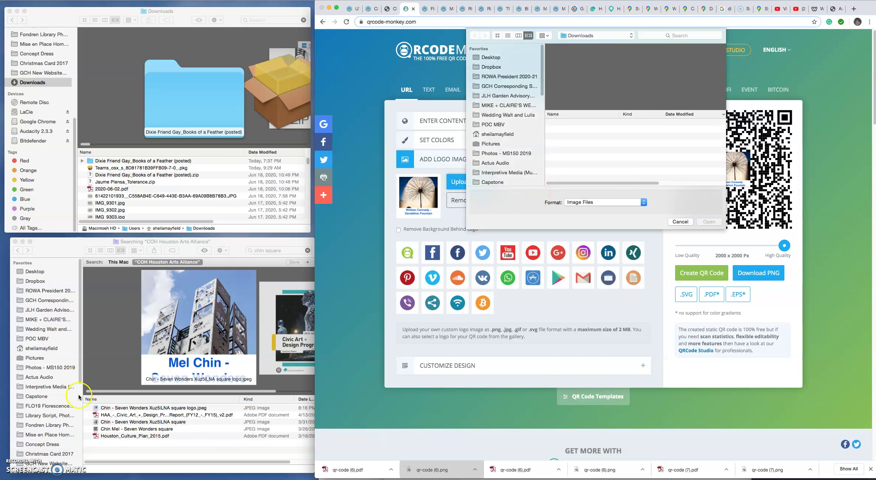
left_click_drag(160, 408, 159, 412)
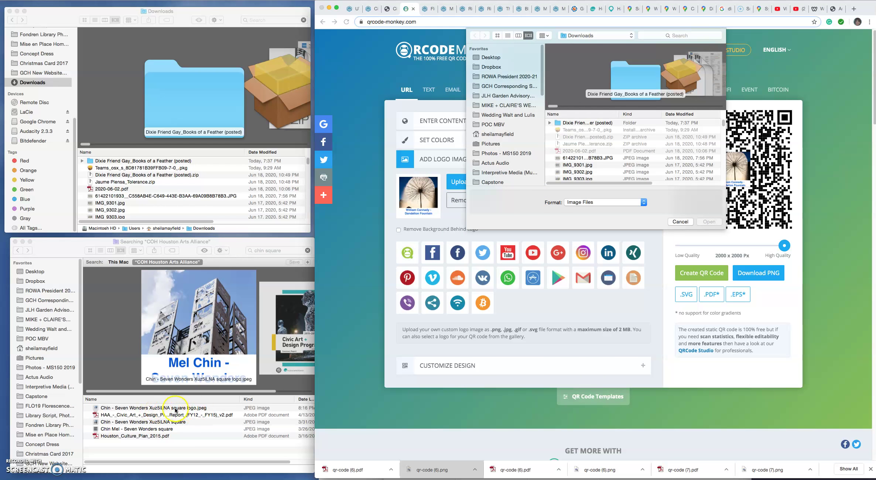
left_click_drag(187, 409, 679, 34)
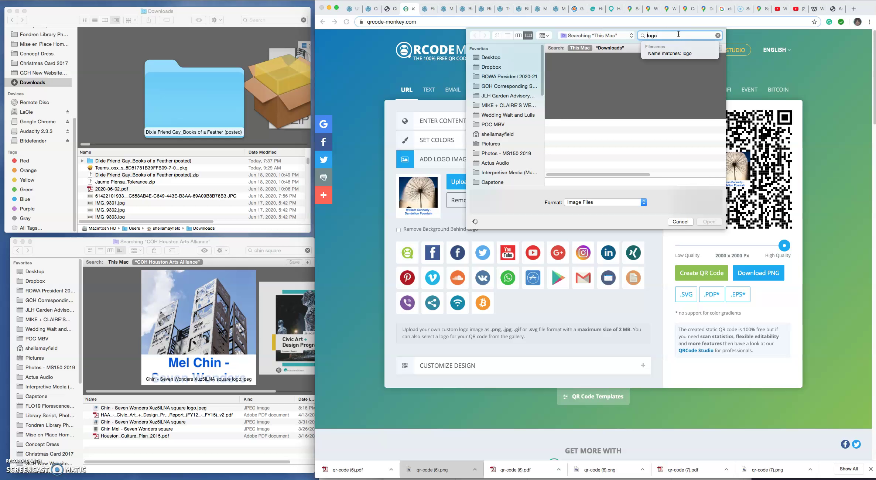
type("re")
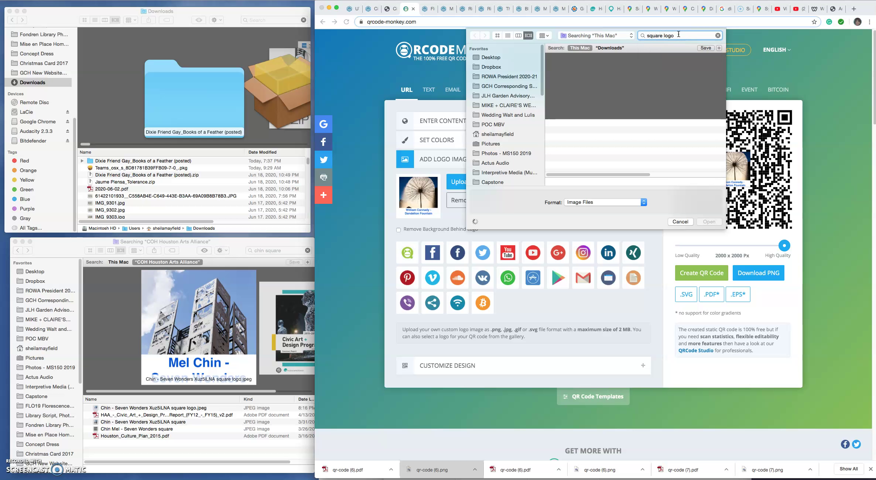
left_click(643, 135)
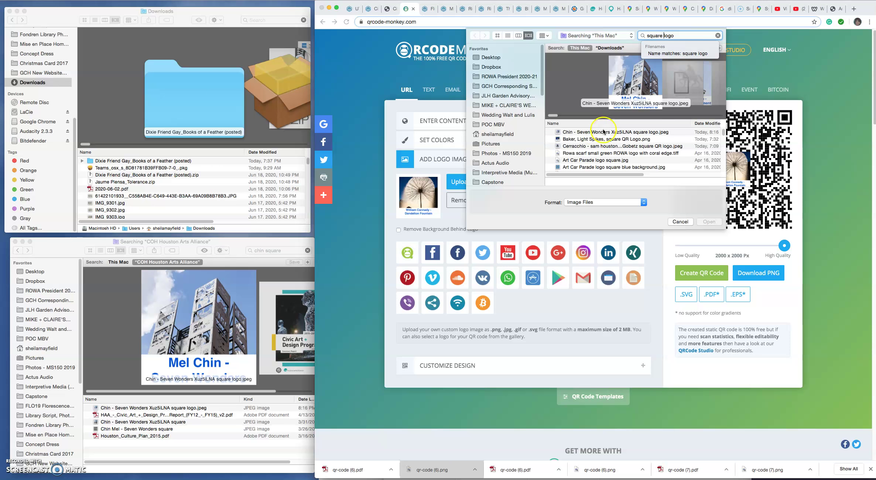
left_click(585, 134)
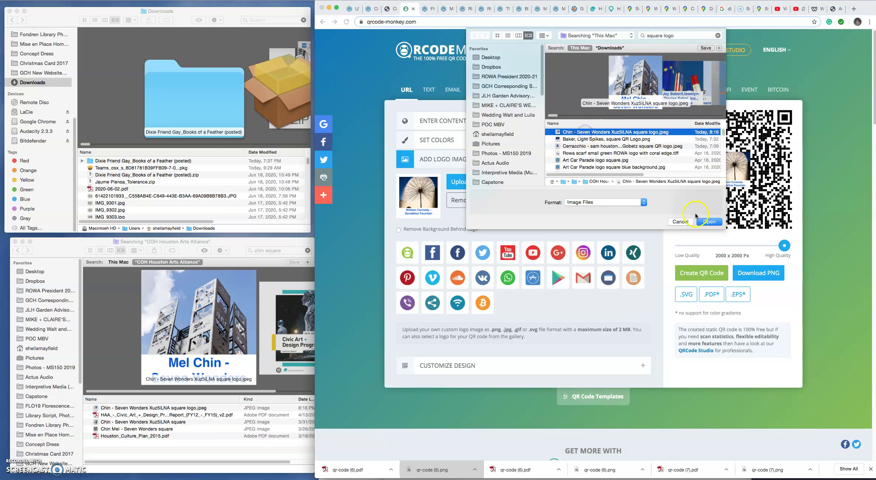
left_click(709, 222)
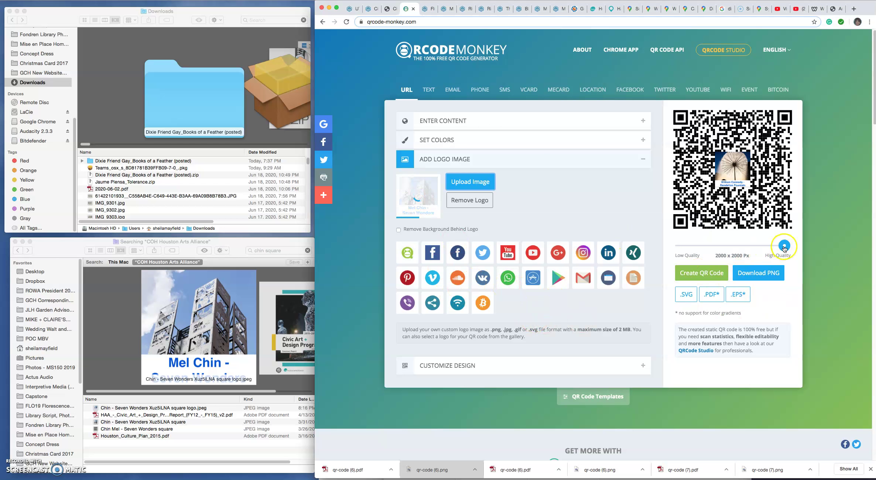
Raise the output quality, regenerate the QR code with the logo, and download it as PDF
mouse_move(784, 246)
left_mouse_down()
mouse_move(743, 247)
mouse_move(796, 248)
mouse_move(727, 248)
mouse_move(791, 245)
left_mouse_up()
left_click(698, 273)
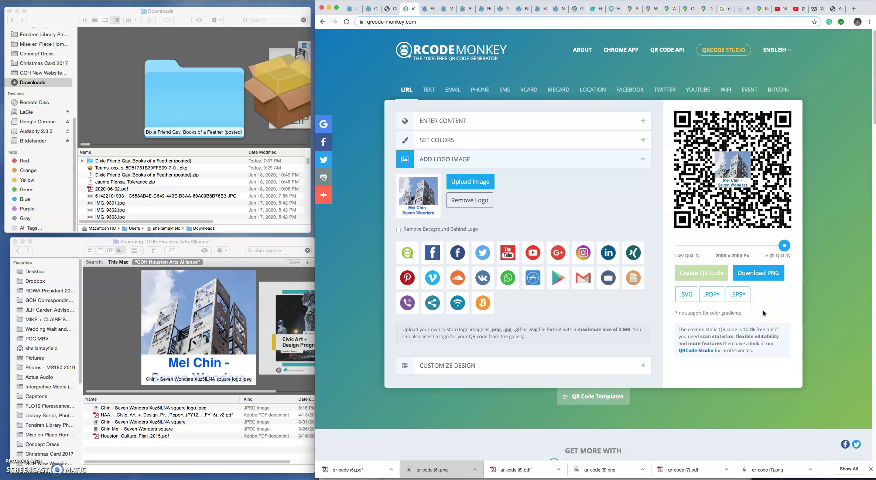
left_click(712, 294)
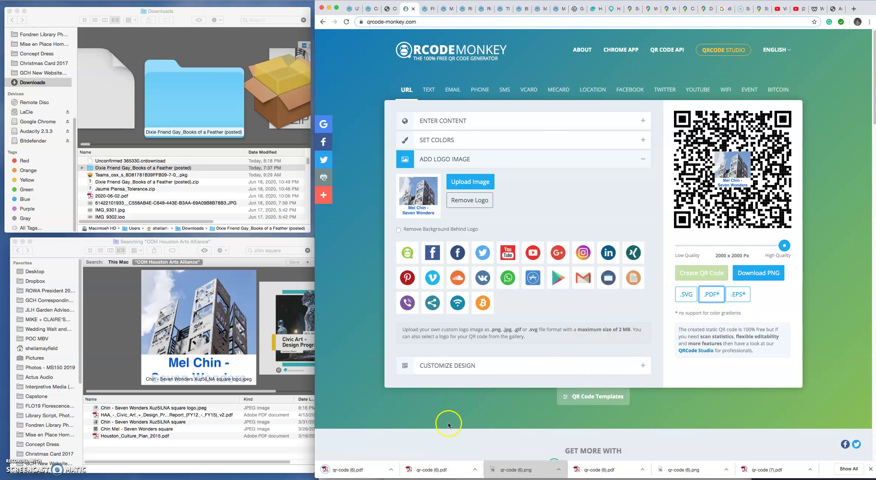
left_click(434, 438)
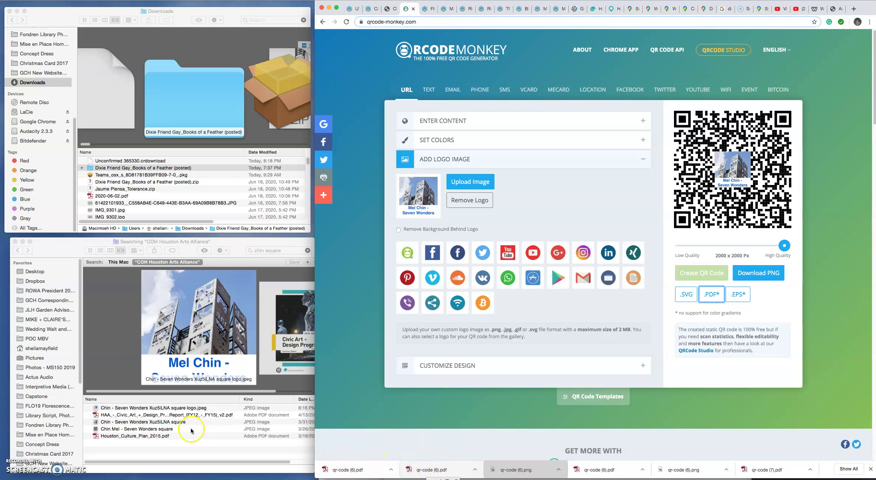
Check the square logo file and the downloaded QR code PDF
left_click(183, 409)
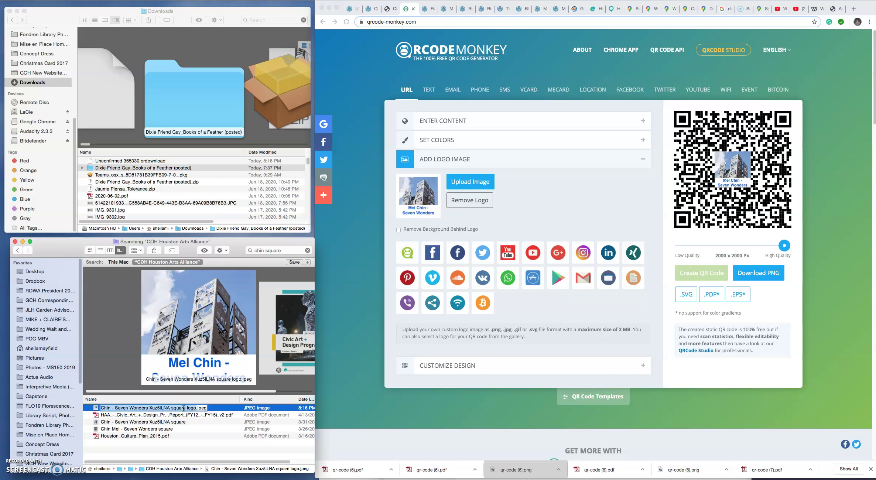
left_click(424, 471)
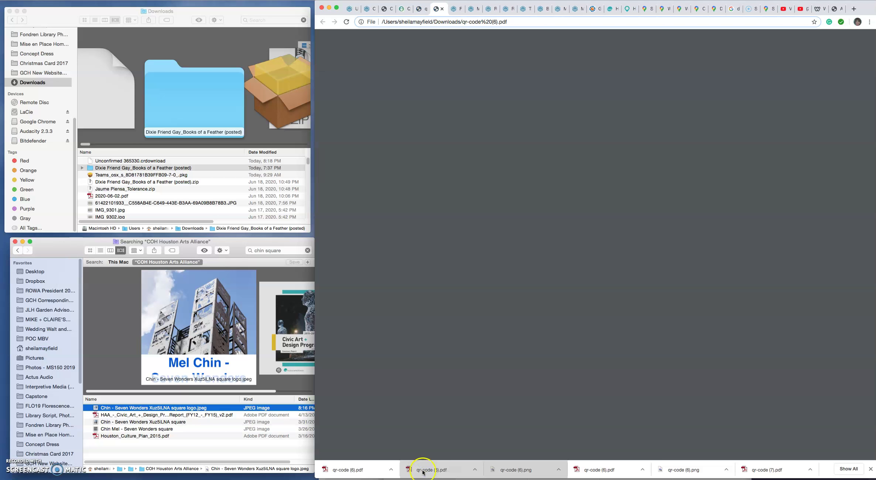
left_click(423, 472)
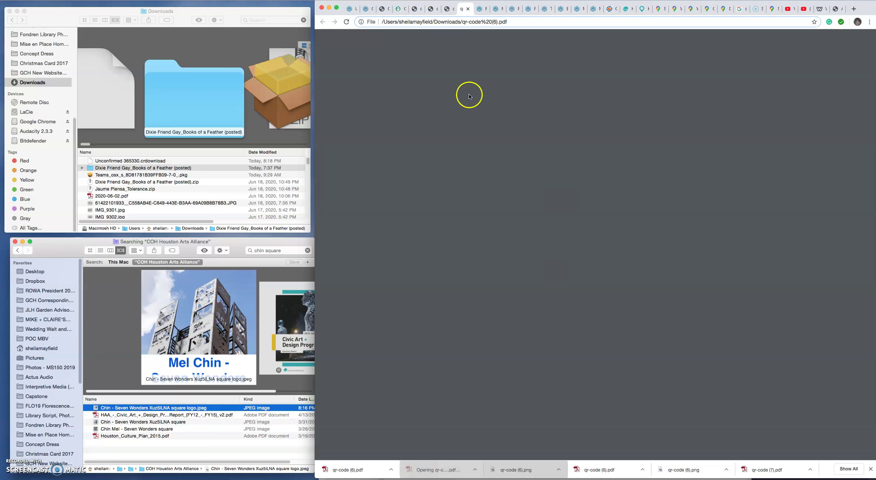
left_click(419, 472)
left_click(340, 472)
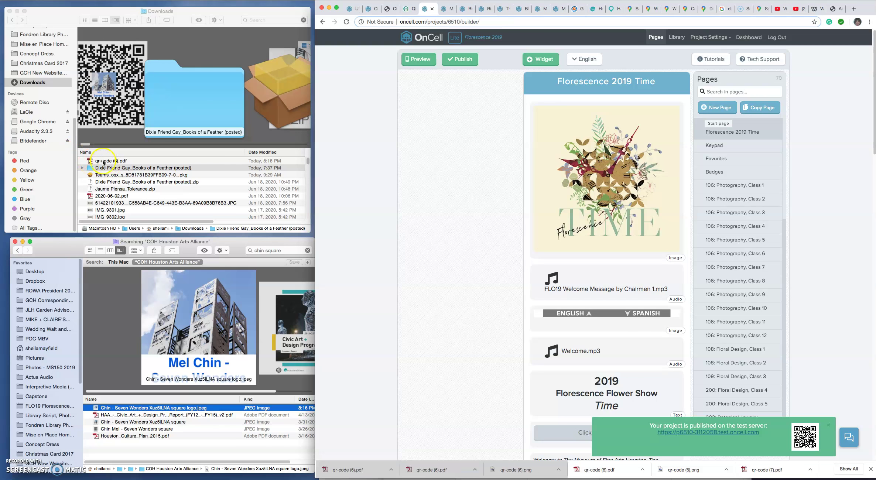
Rename the QR code PDF to 'Chin - Seven Wonders square QR.pdf'
left_click(103, 161)
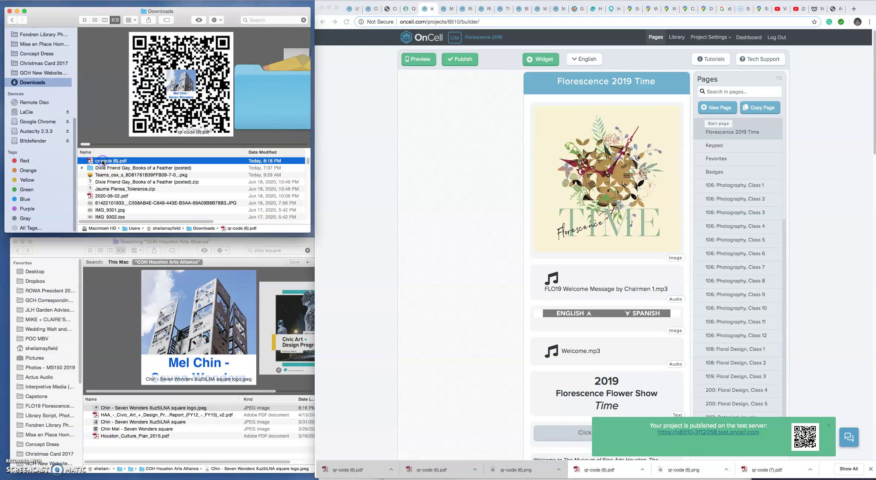
left_click(102, 161)
type("Chin - Seven Wonders Xuz5iLNA square logo")
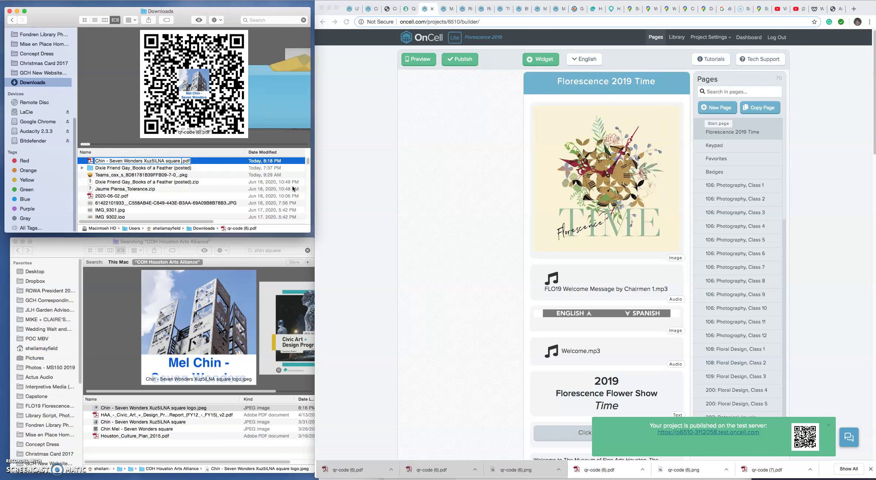
left_click(166, 163)
double_click(151, 160)
key("BackSpace")
key("Return")
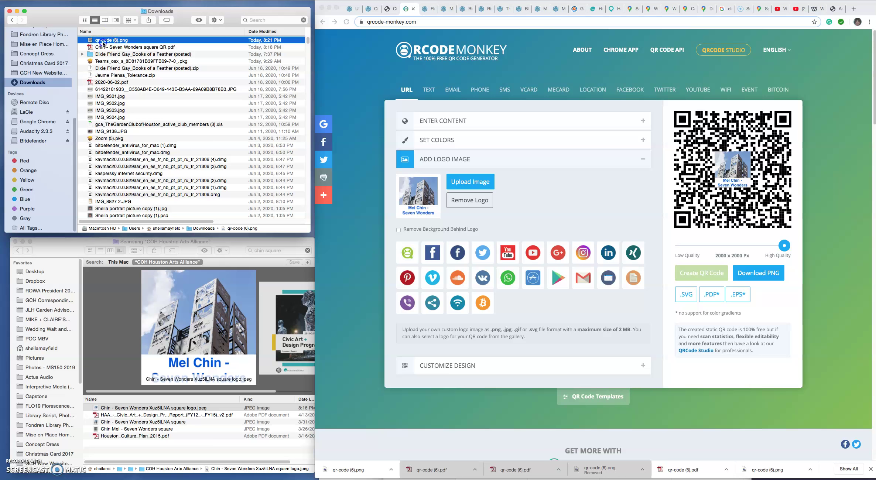
Rename the QR code PNG to 'Chin - Seven Wonders square QR.png'
left_click(103, 43)
type("Chin - Seven Wonders Xuz5iLNA square logo")
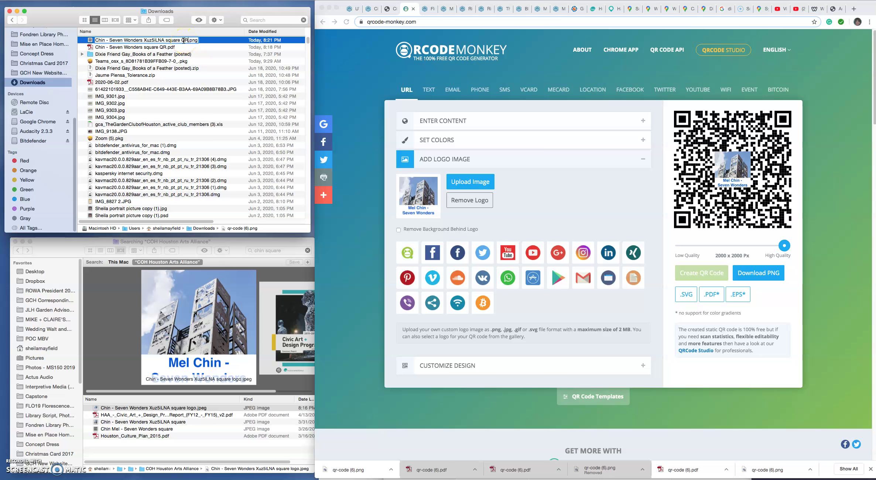
left_click_drag(165, 41, 142, 41)
key("BackSpace")
left_click(147, 80)
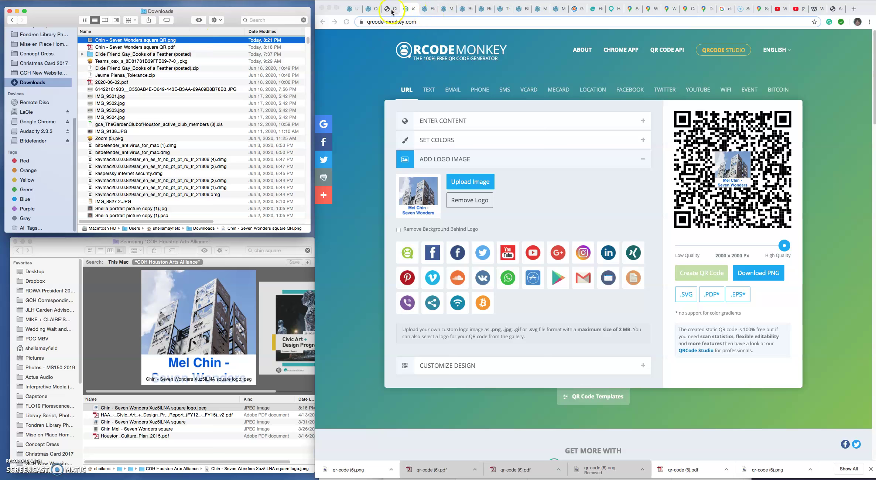
Add a new image widget to the Mel Chin - Seven Wonders tour page
left_click(372, 11)
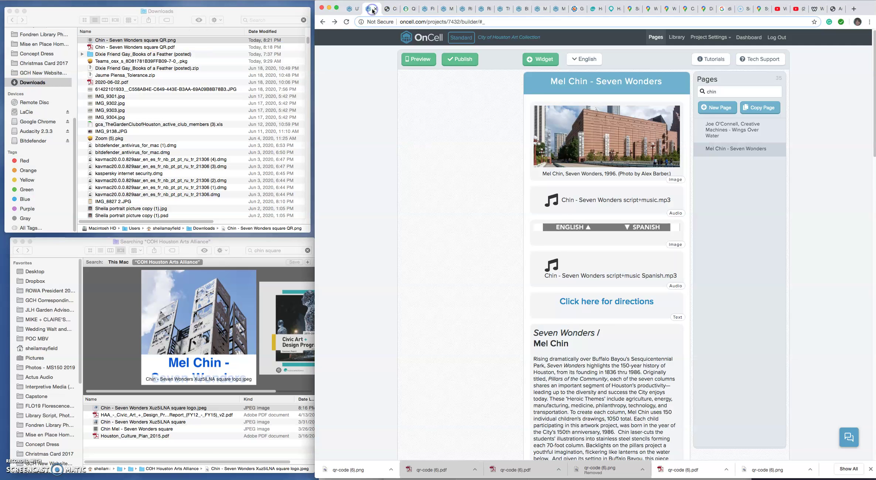
scroll(607, 182, "down", 1)
scroll(607, 182, "down", 5)
left_click(542, 60)
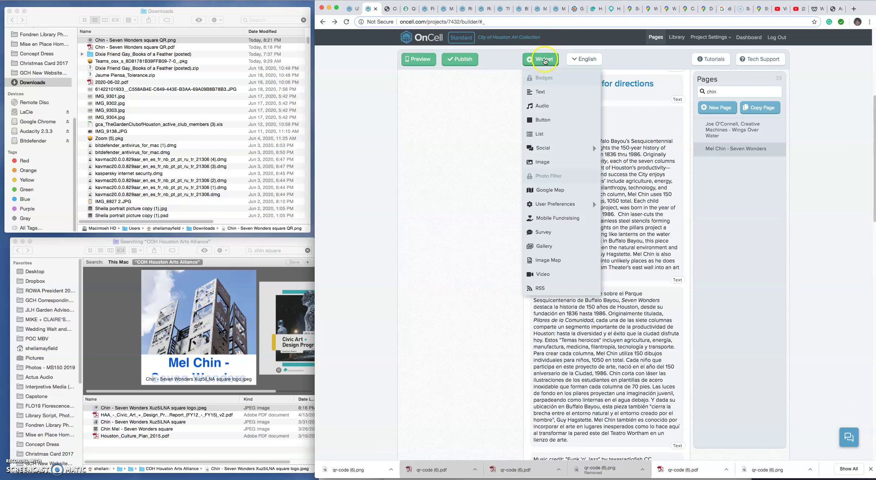
left_click(542, 163)
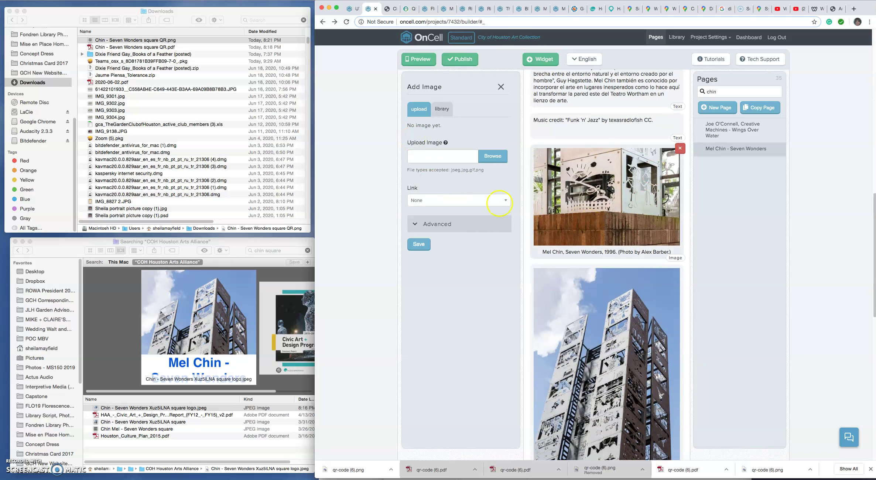
Upload Chin - Seven Wonders square QR.png from Downloads into the widget and save it
left_click(492, 158)
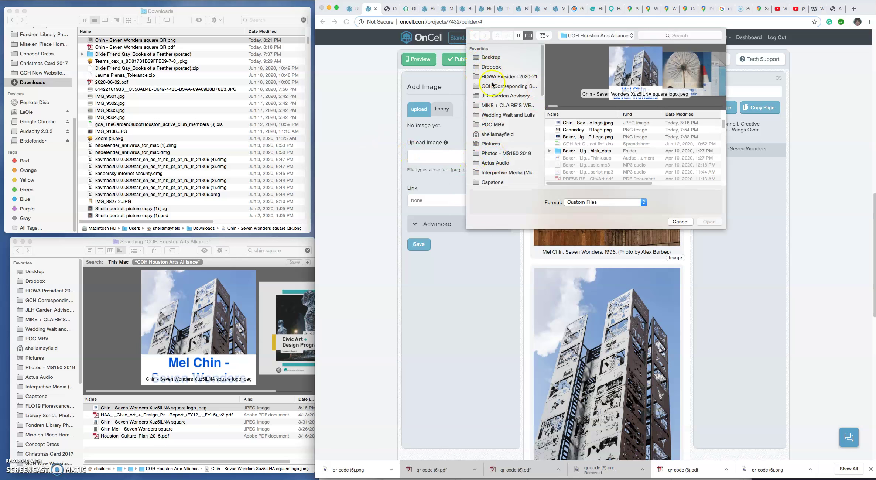
scroll(488, 174, "down", 5)
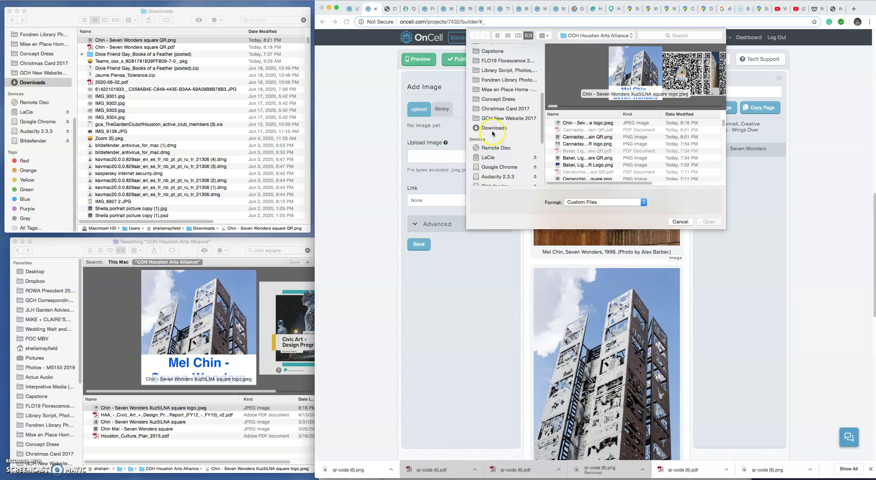
left_click(494, 127)
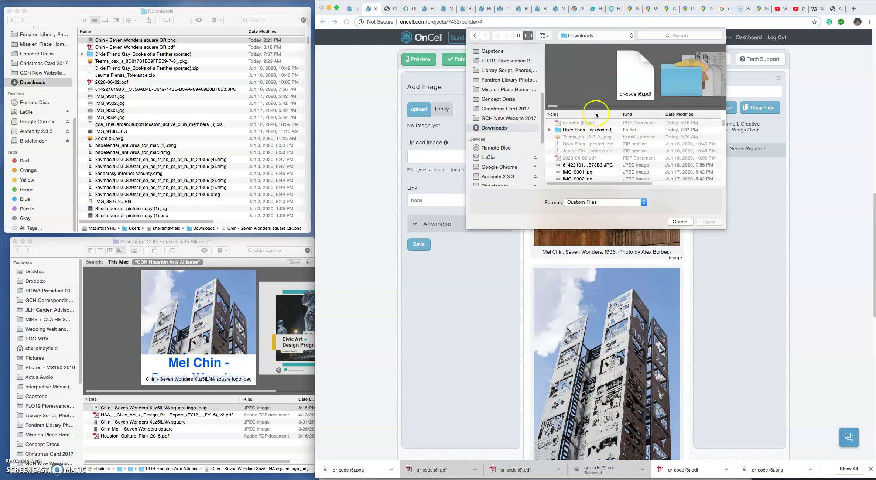
left_click(676, 117)
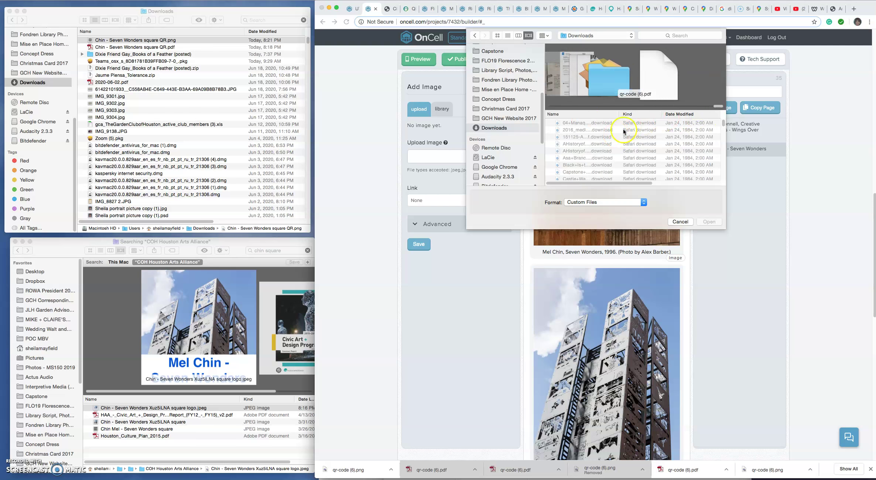
left_click(676, 115)
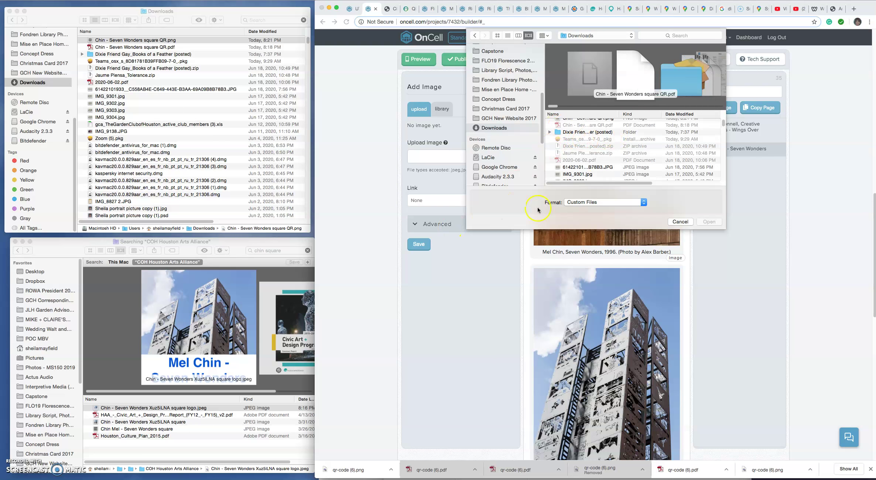
left_click(595, 123)
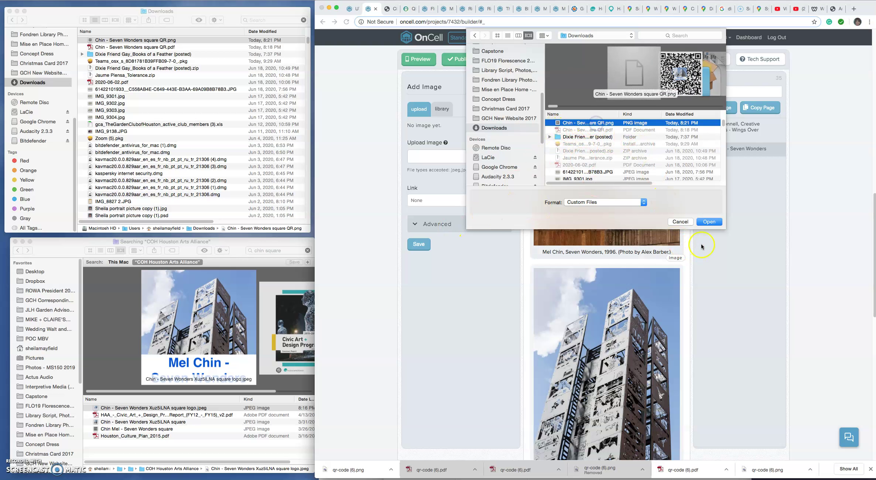
left_click(704, 223)
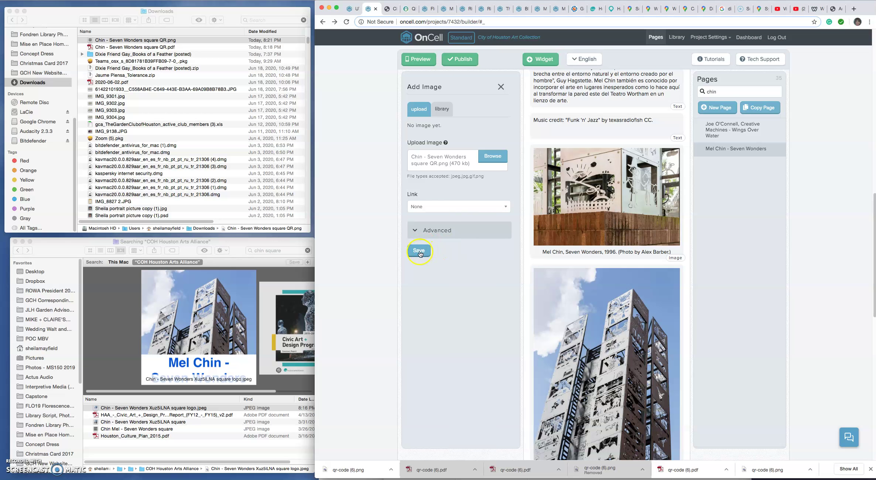
left_click(420, 252)
scroll(573, 310, "down", 5)
Check the new QR code image at the bottom of the Seven Wonders page
scroll(573, 310, "down", 8)
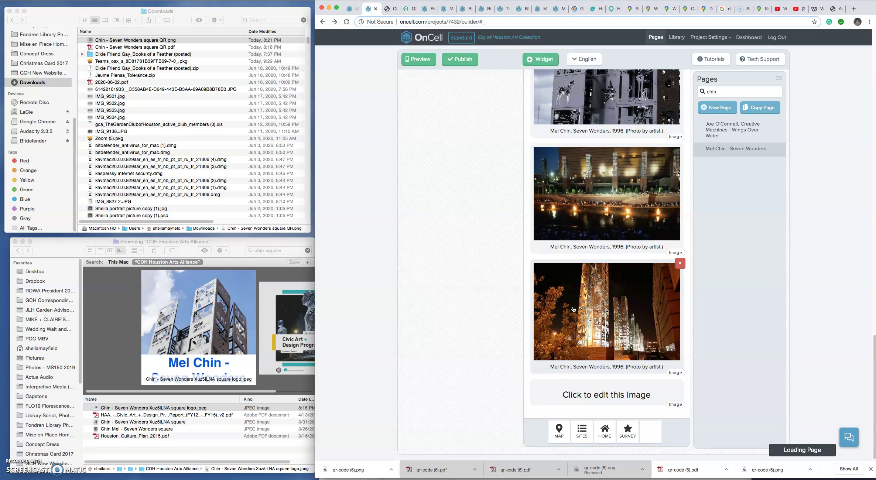
left_click(463, 335)
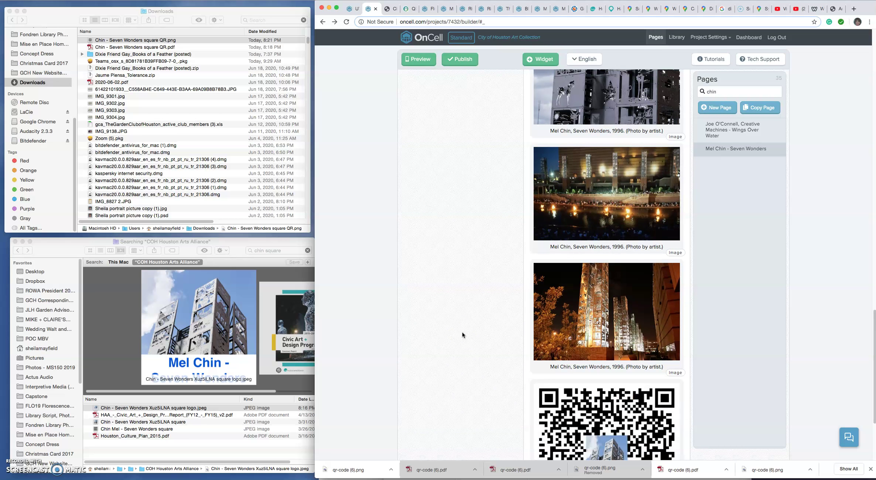
left_click(404, 186)
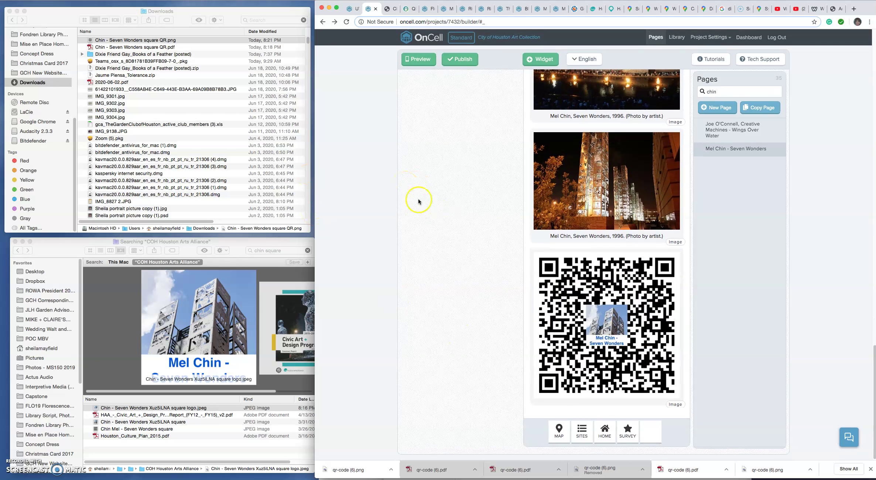
Publish the updated app live and confirm the publish
left_click(459, 60)
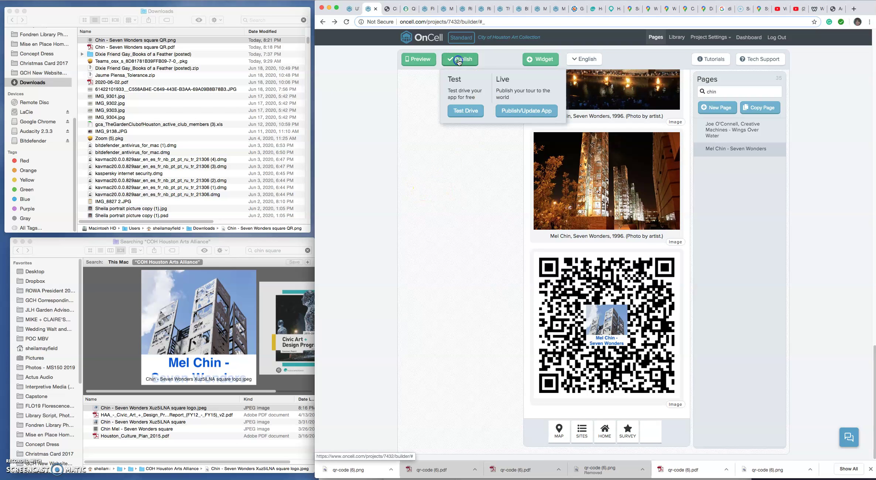
left_click(513, 115)
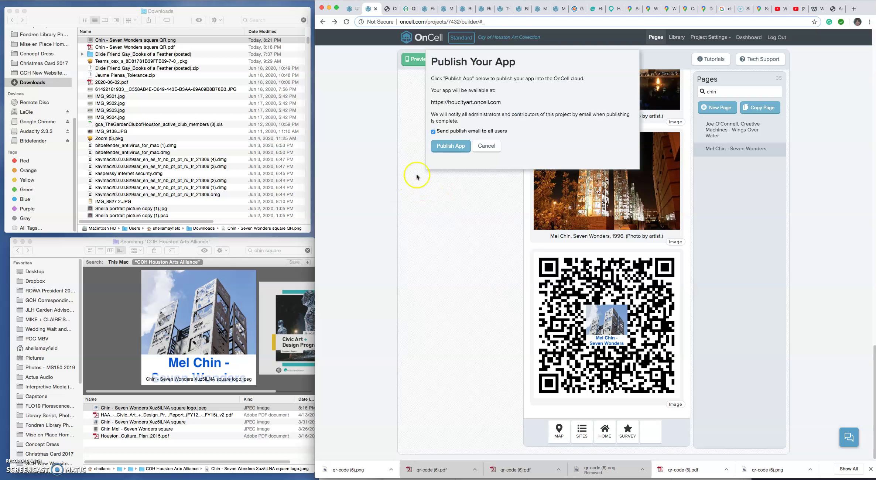
left_click(445, 147)
left_click(402, 265)
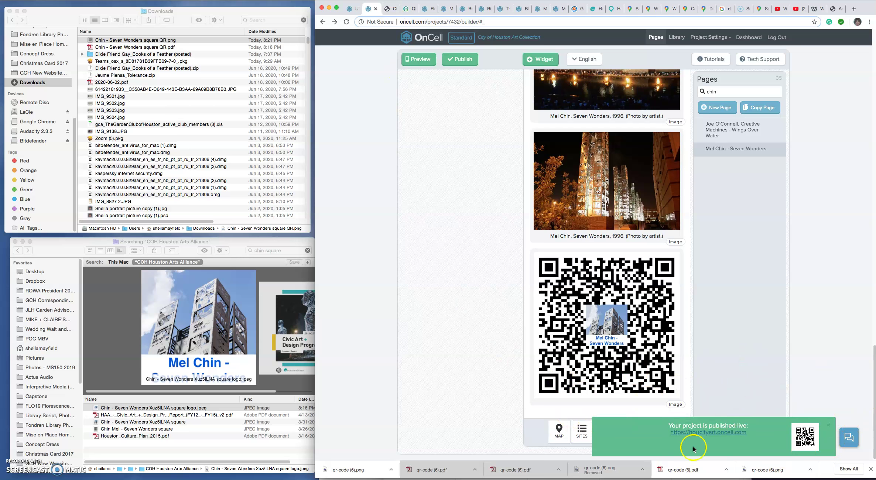
Reload the live houcityart Mel Chin - Seven Wonders page and confirm the logo QR code appears
left_click(388, 9)
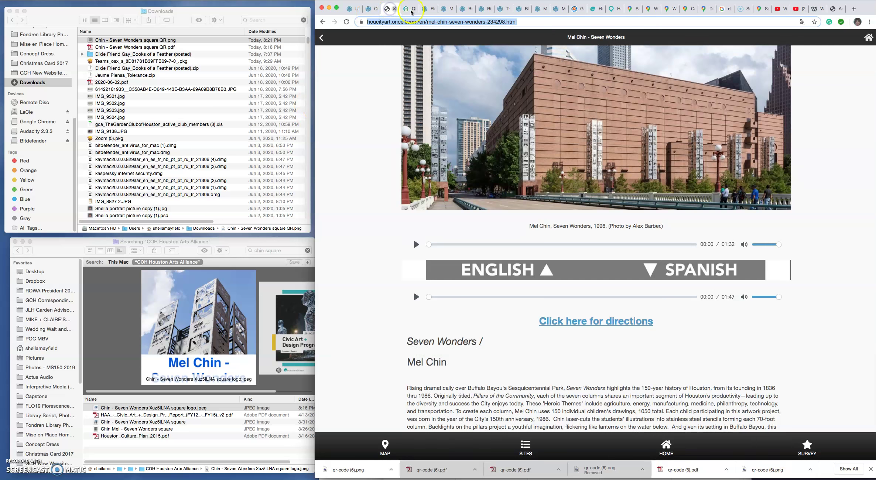
left_click(542, 21)
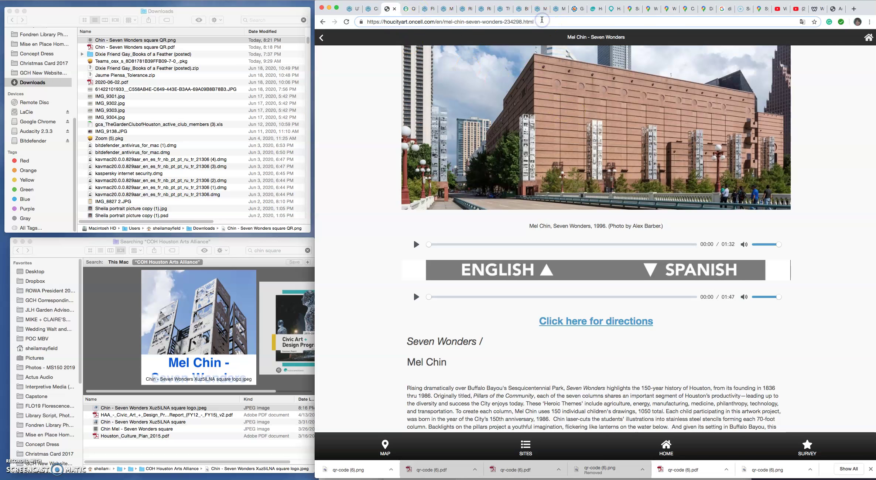
key("Return")
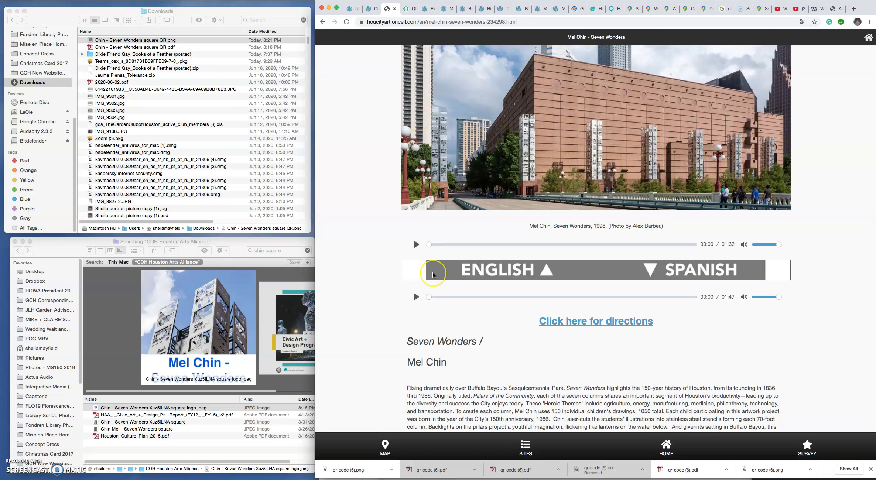
scroll(414, 291, "down", 15)
scroll(433, 275, "down", 10)
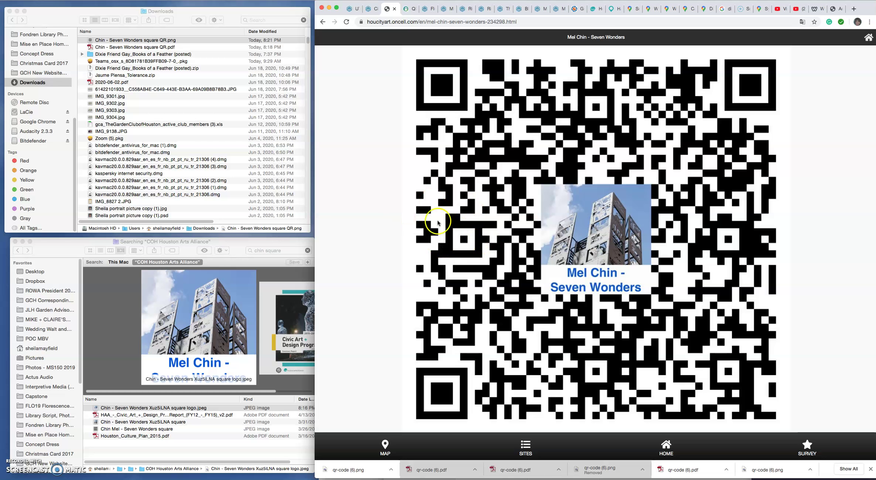
scroll(401, 240, "up", 10)
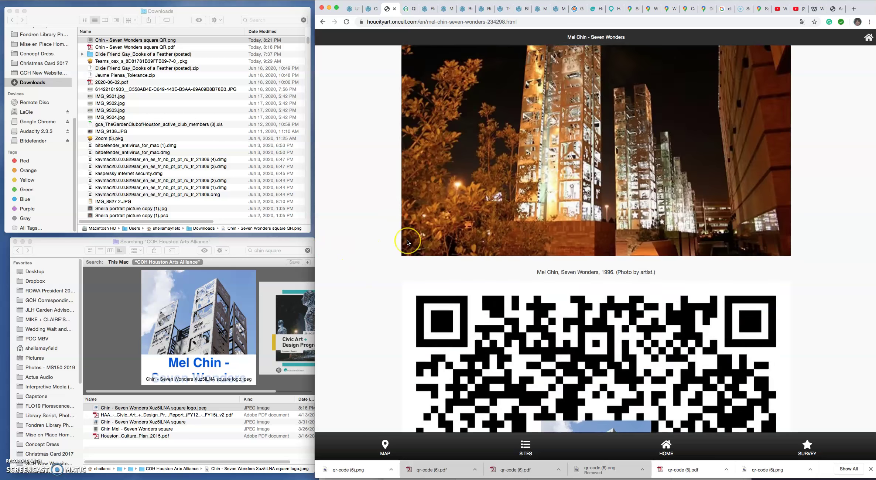
scroll(407, 243, "up", 15)
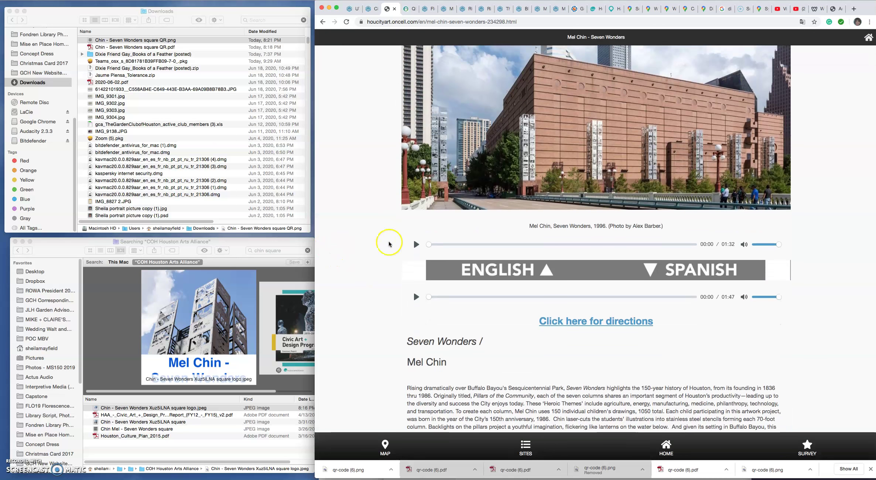